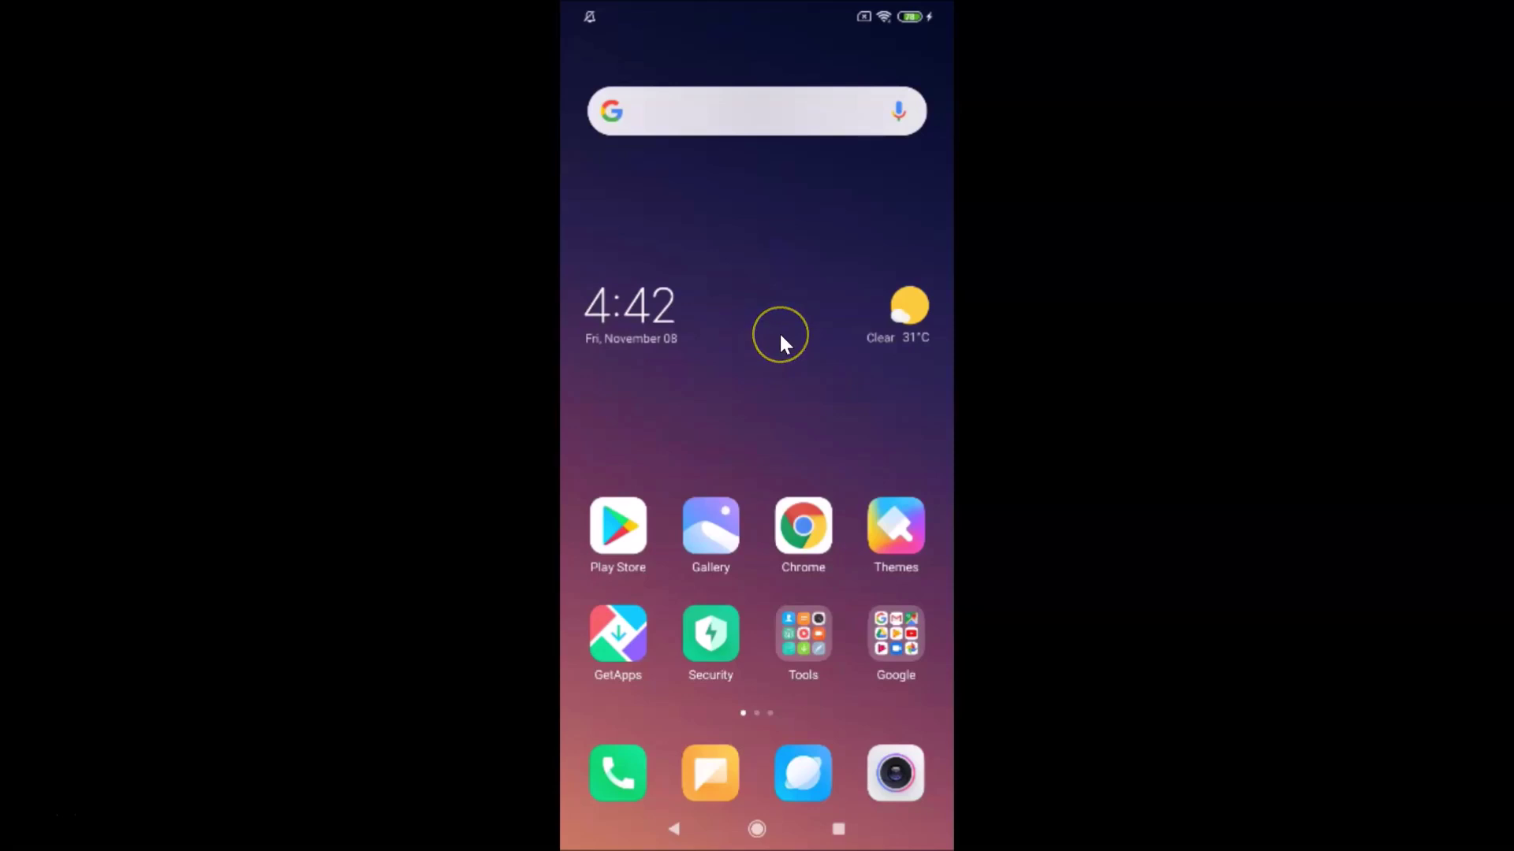
Open the phone's Settings, review the device model and MIUI version under About phone, and return to the home screen.
{"action": "scroll", "coordinate": [781, 335], "scroll_direction": "down", "scroll_amount": 1}
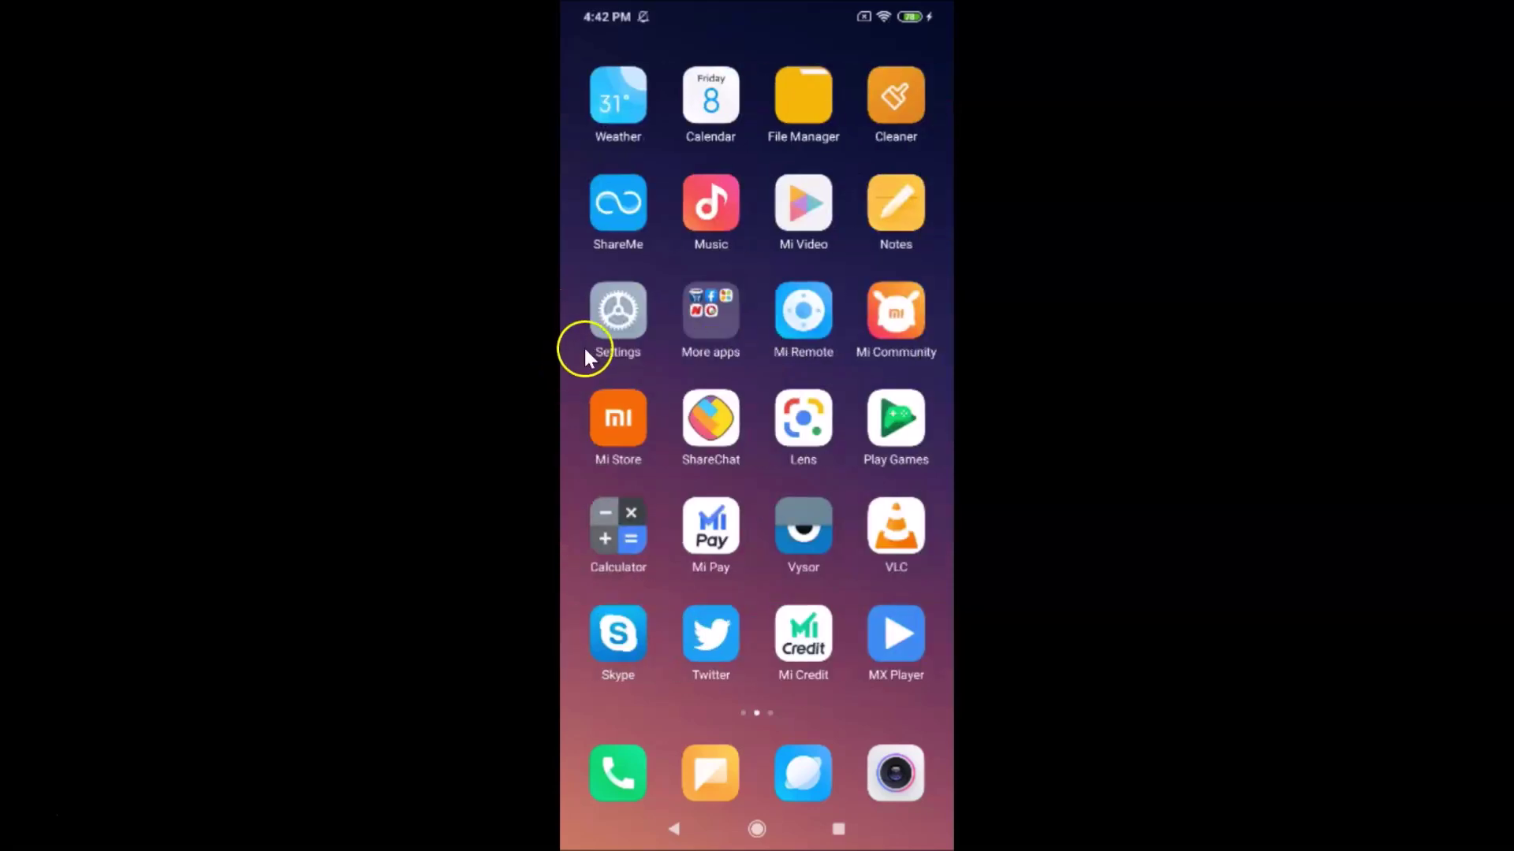
{"action": "left_click", "coordinate": [612, 326]}
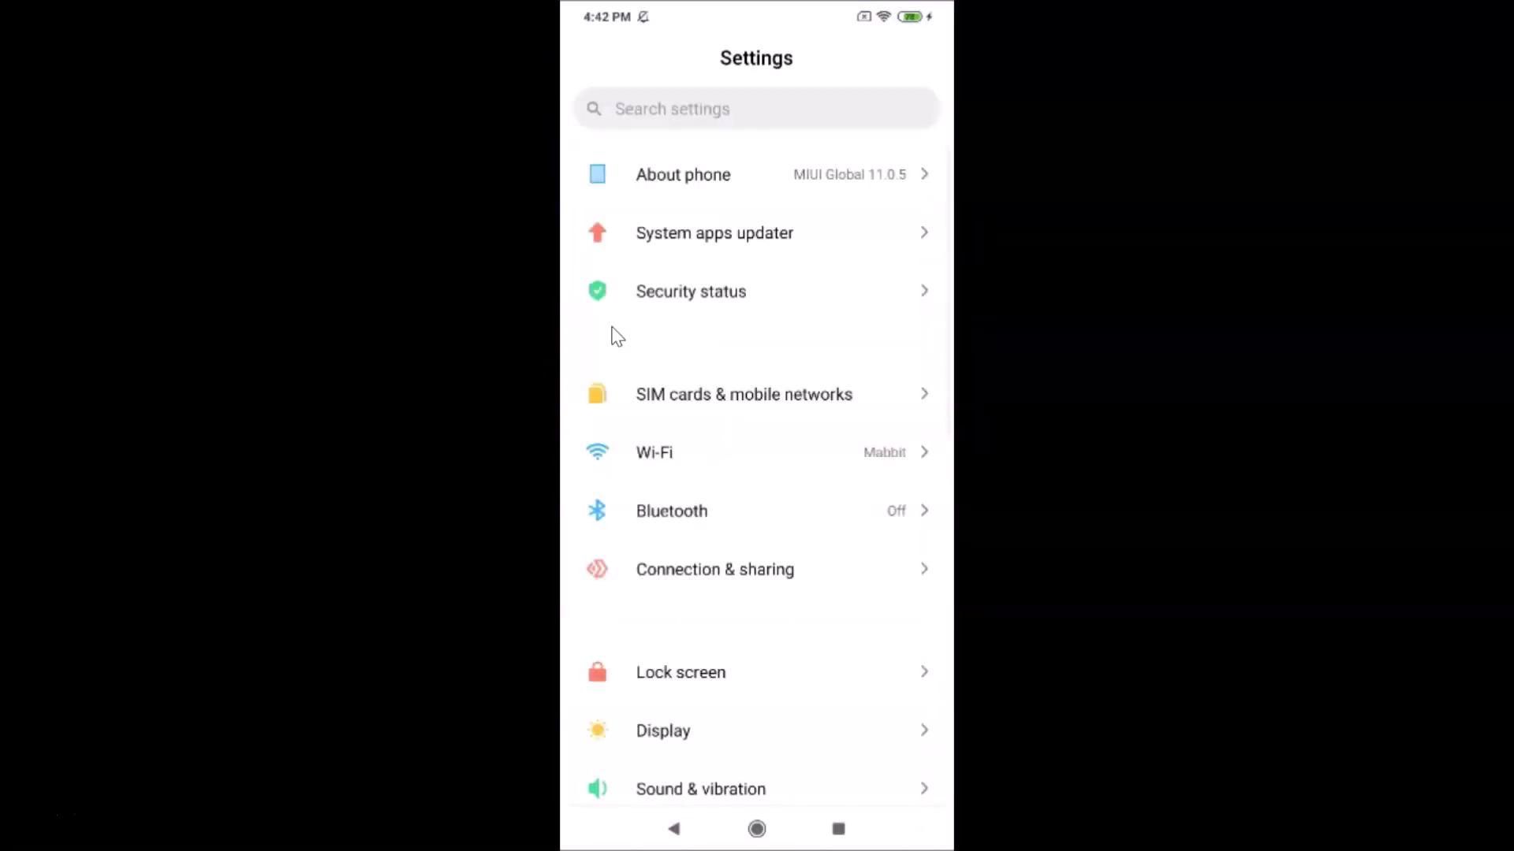
{"action": "left_click", "coordinate": [681, 177]}
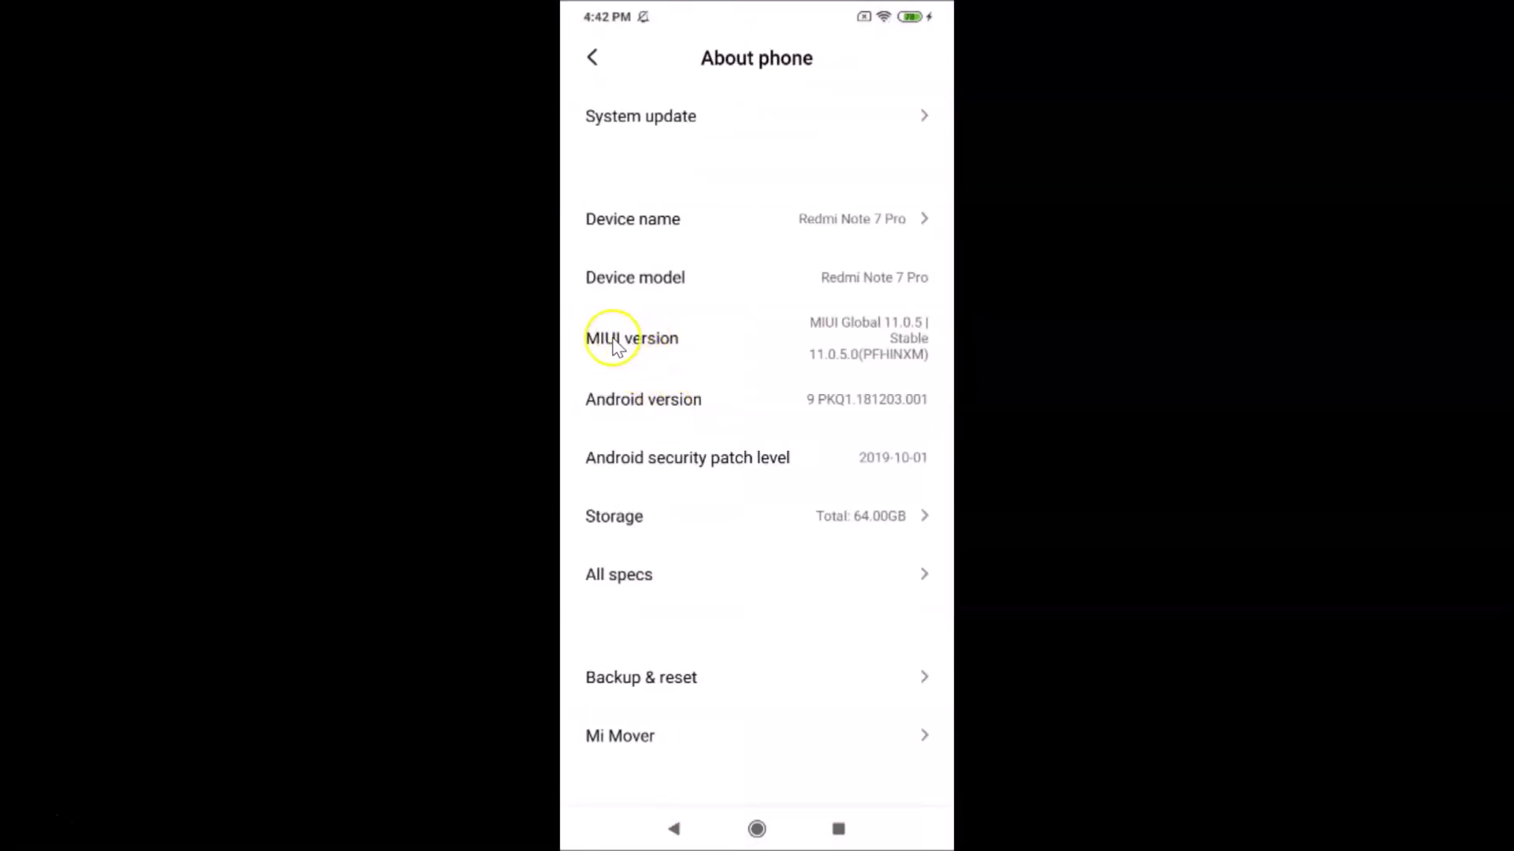
{"action": "left_click", "coordinate": [763, 335]}
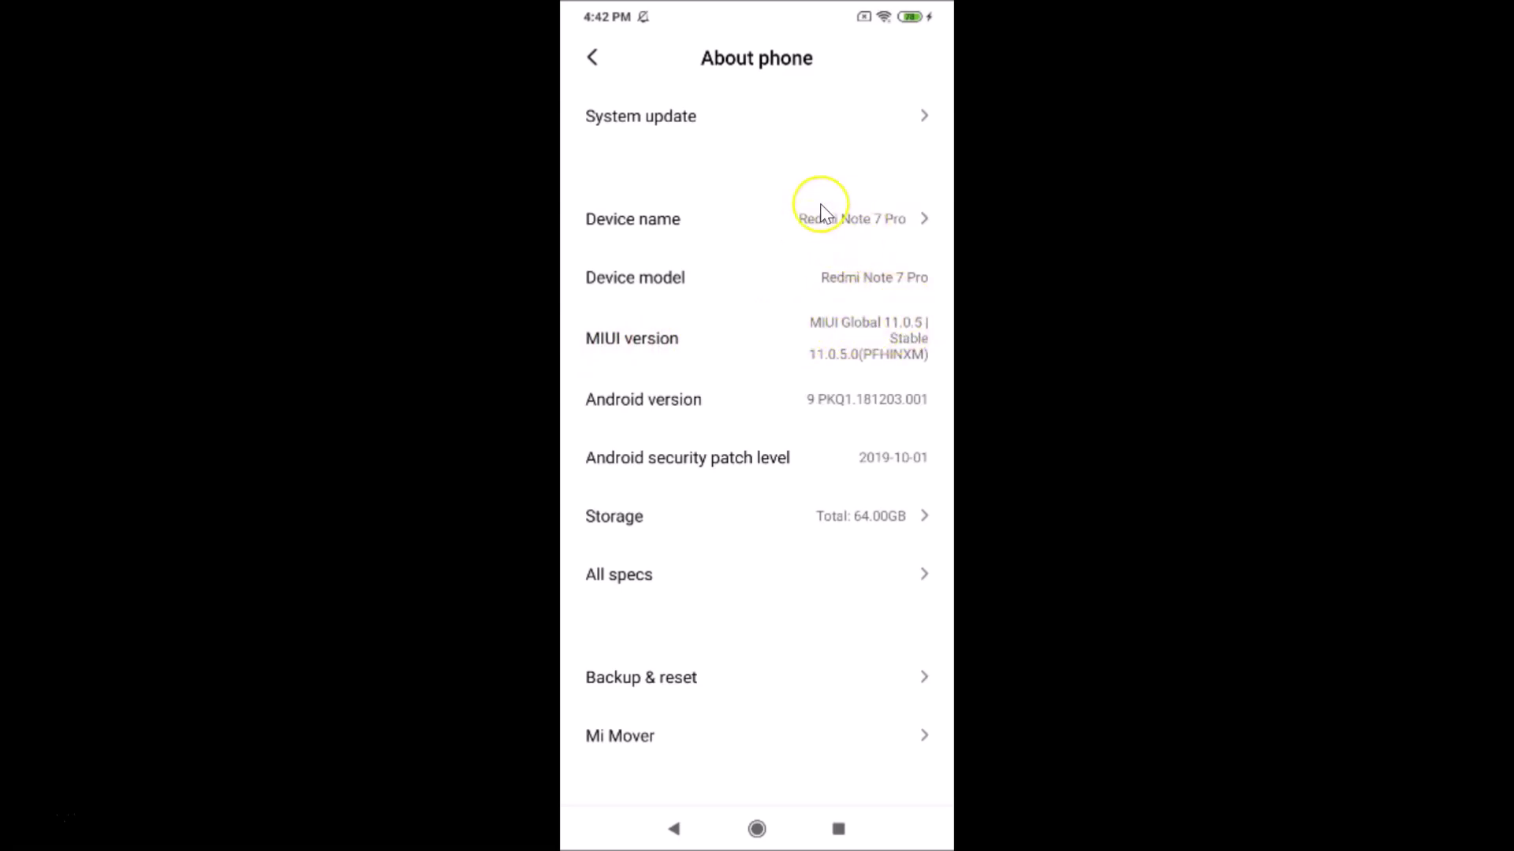
{"action": "left_click", "coordinate": [746, 377]}
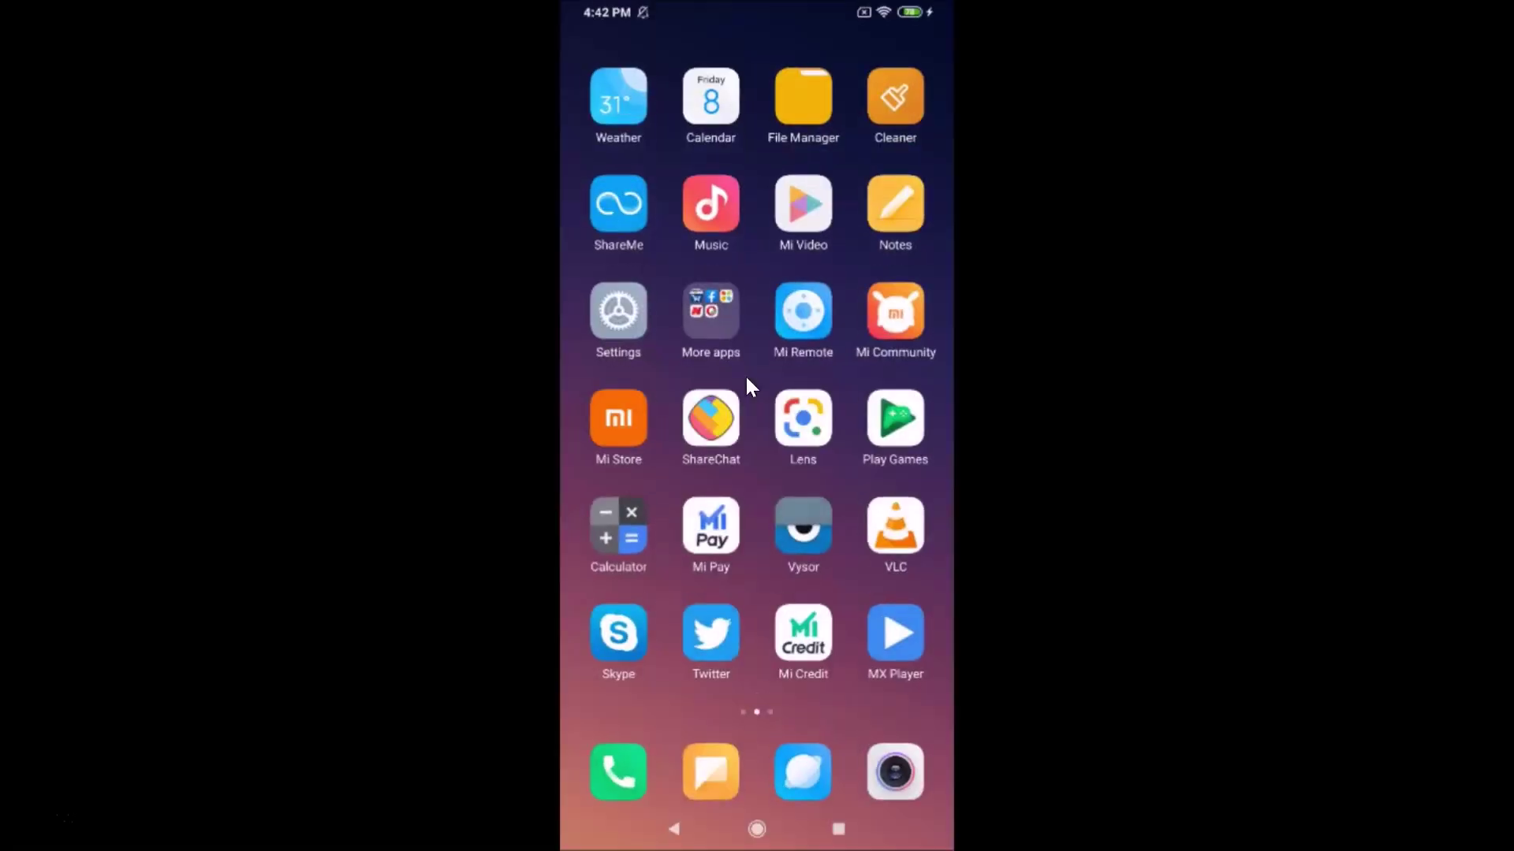
{"action": "key", "text": "Home"}
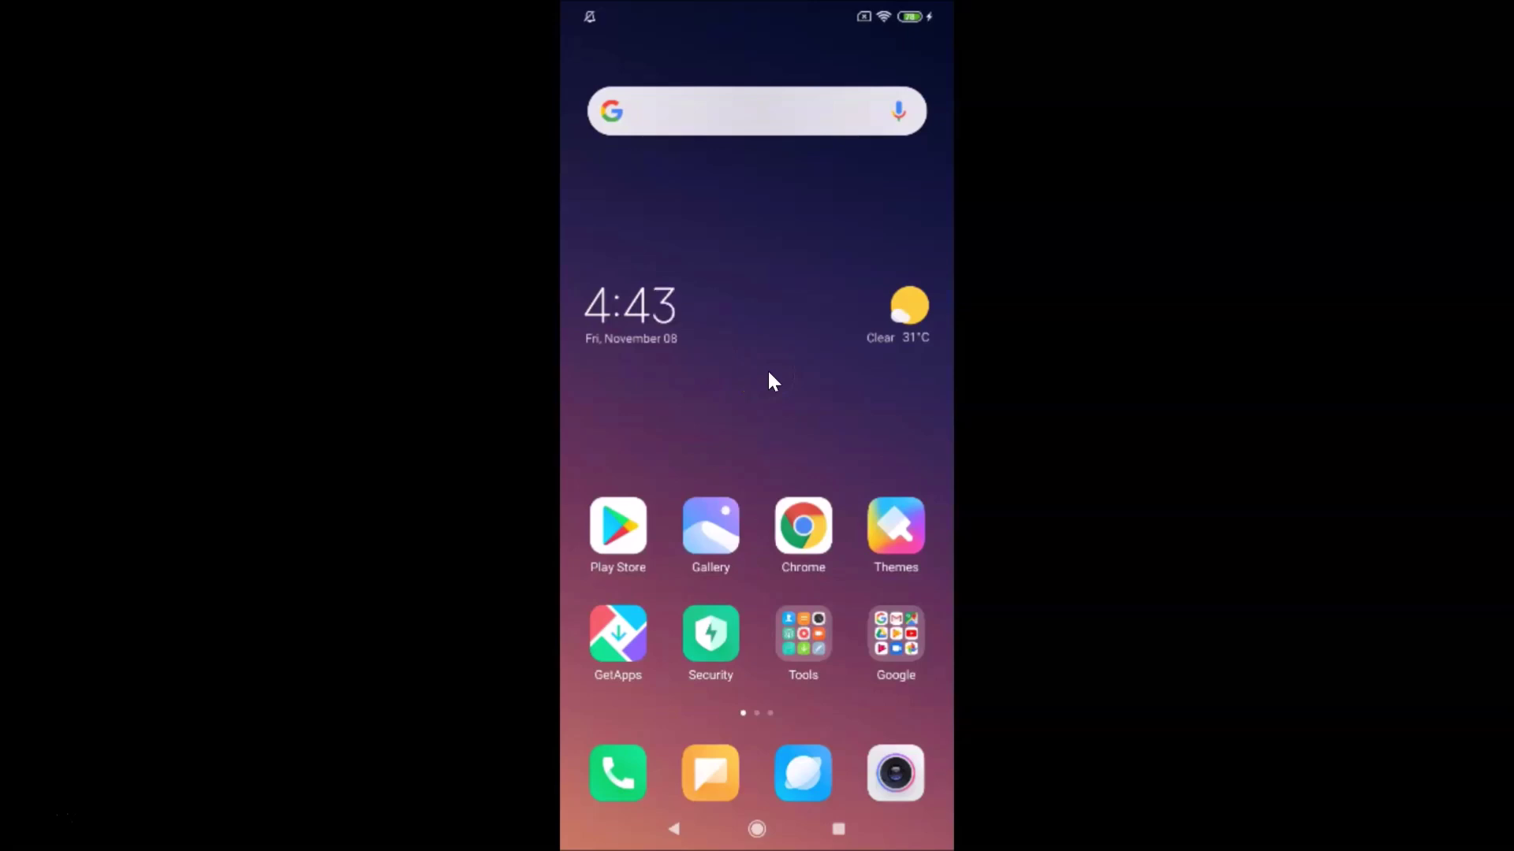
Search the Play Store for "alexa", view the Amazon Alexa app's details, and close the store.
{"action": "left_click", "coordinate": [637, 514]}
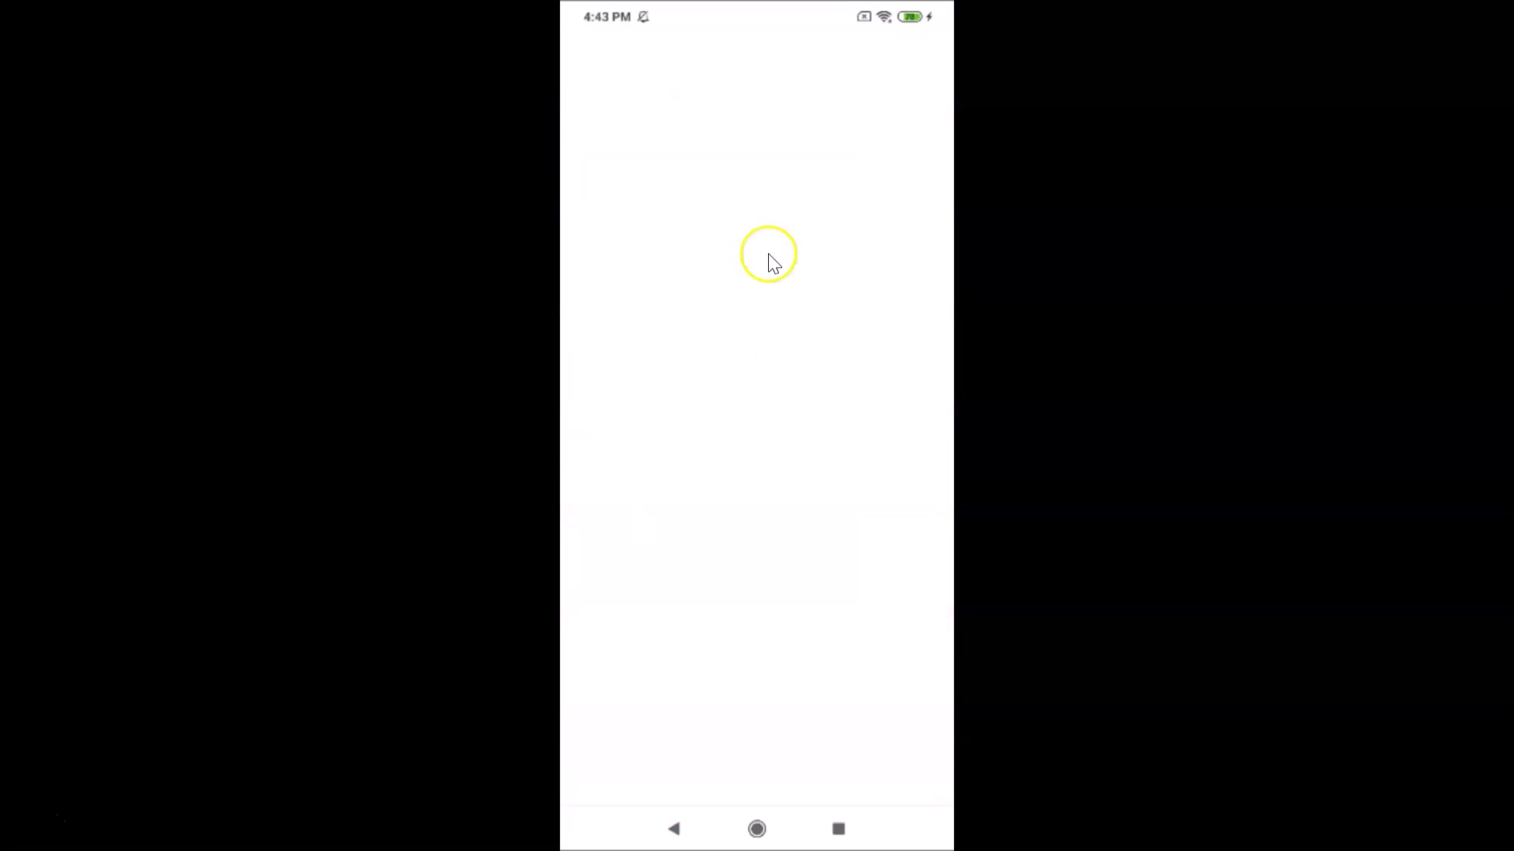
{"action": "left_click", "coordinate": [754, 67]}
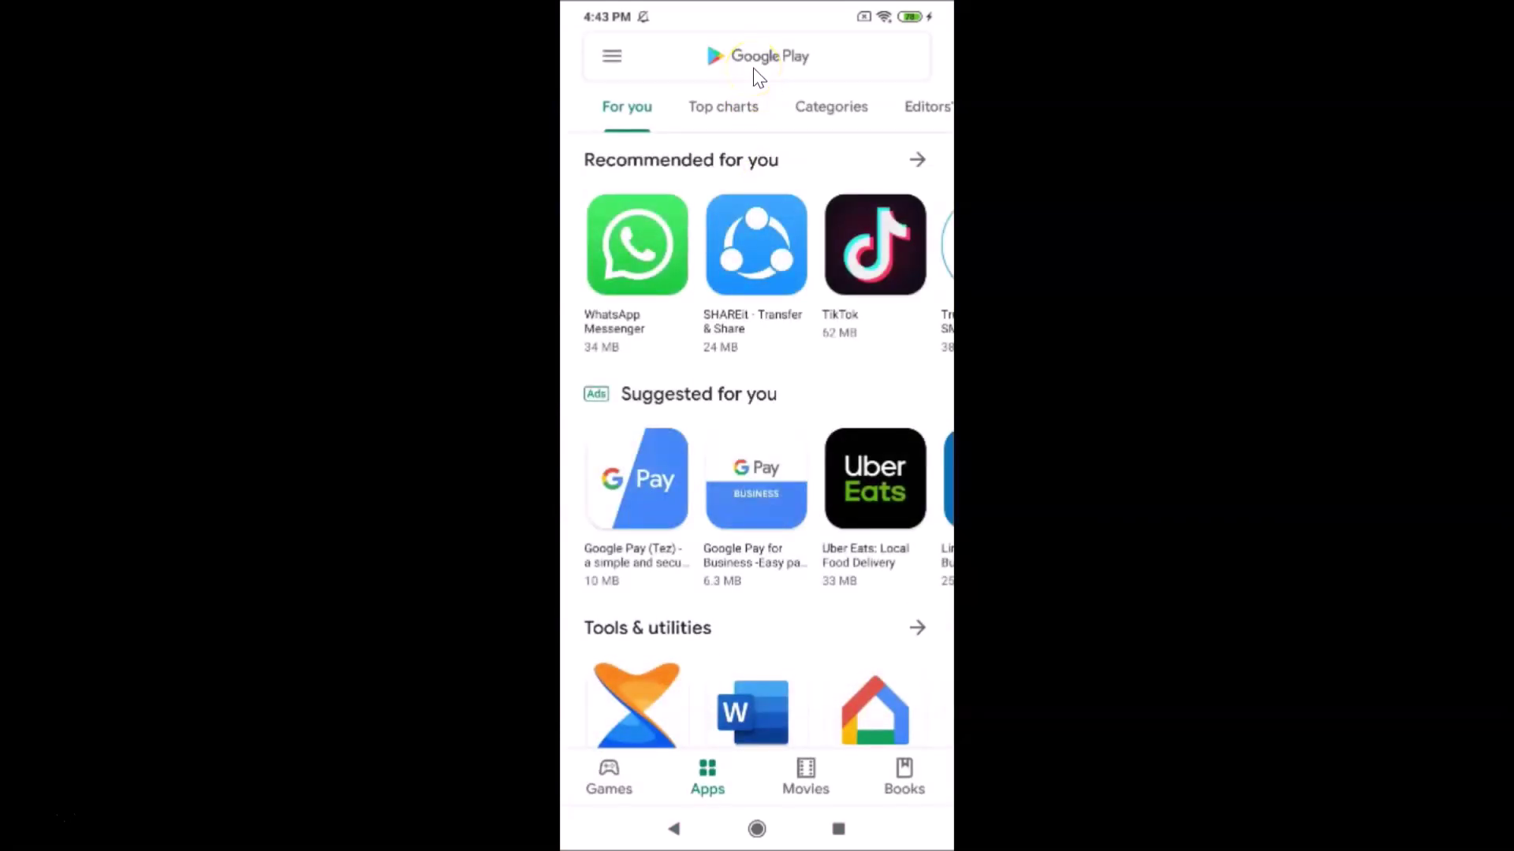
{"action": "left_click", "coordinate": [719, 122]}
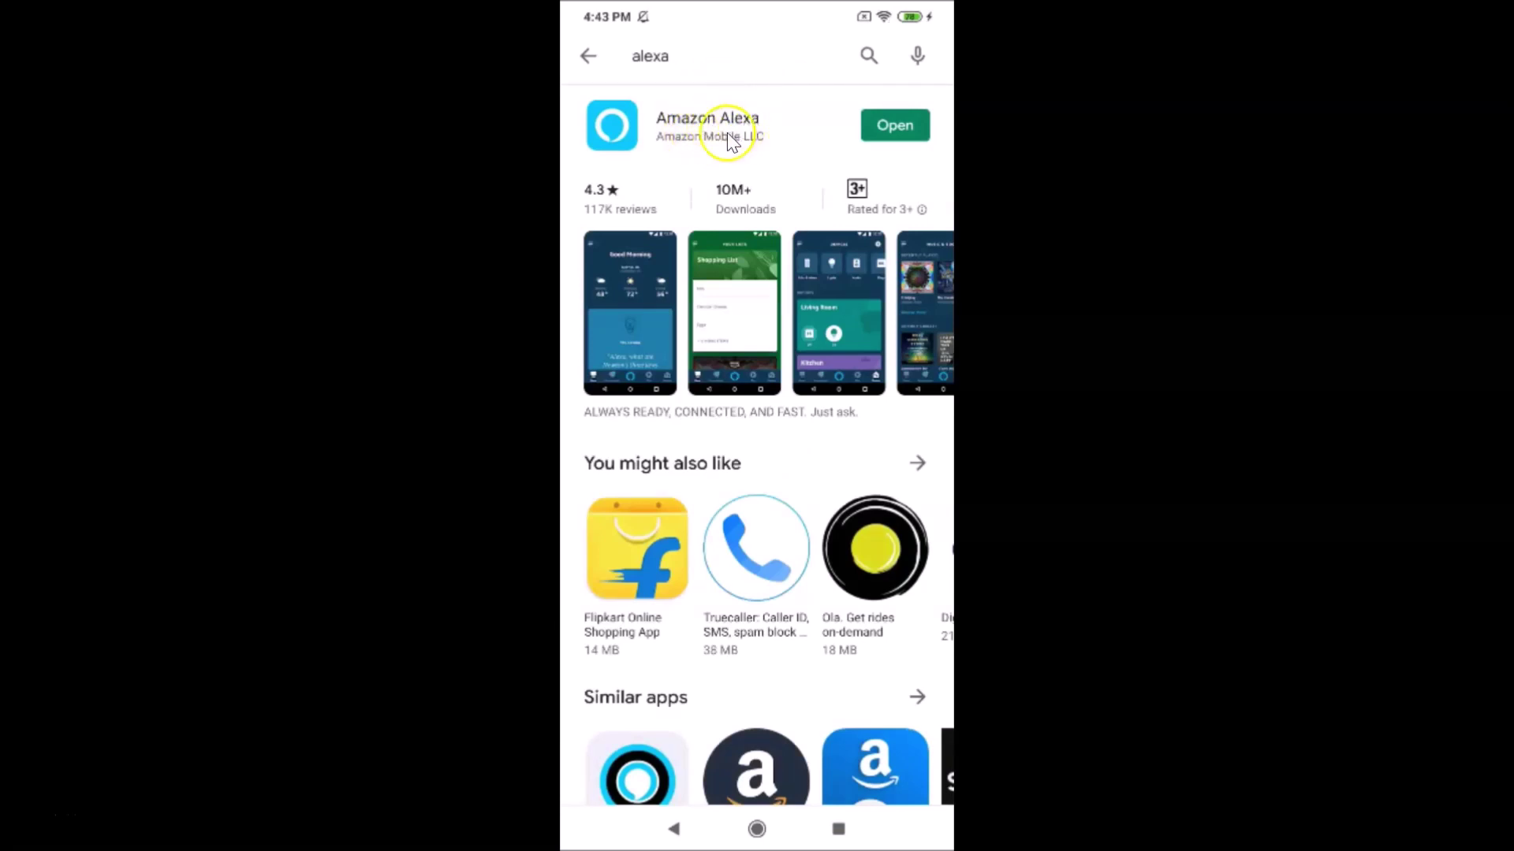
{"action": "left_click", "coordinate": [738, 120]}
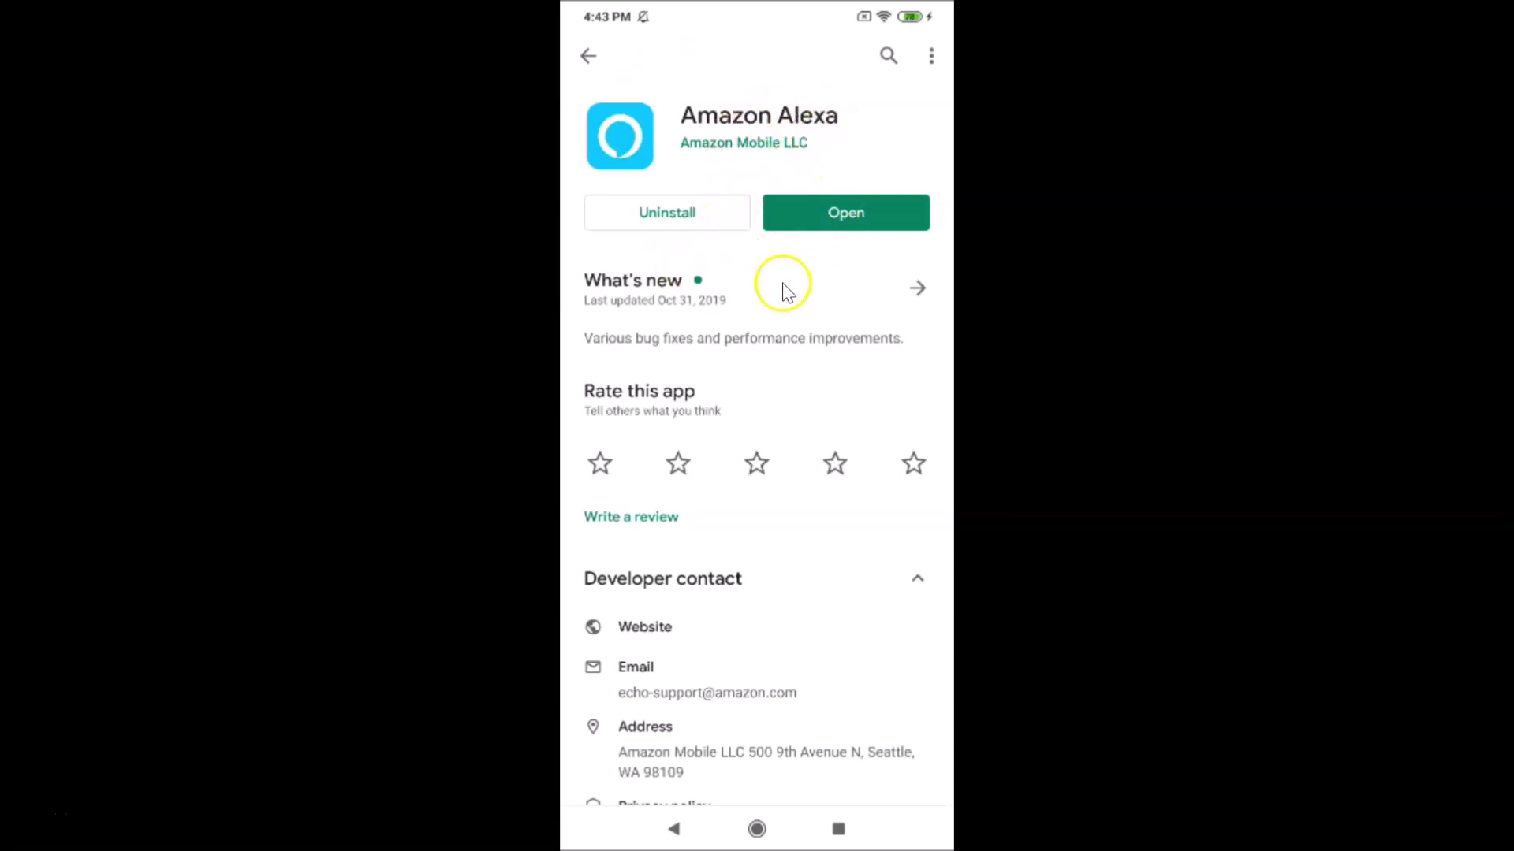
{"action": "key", "text": "ctrl+s"}
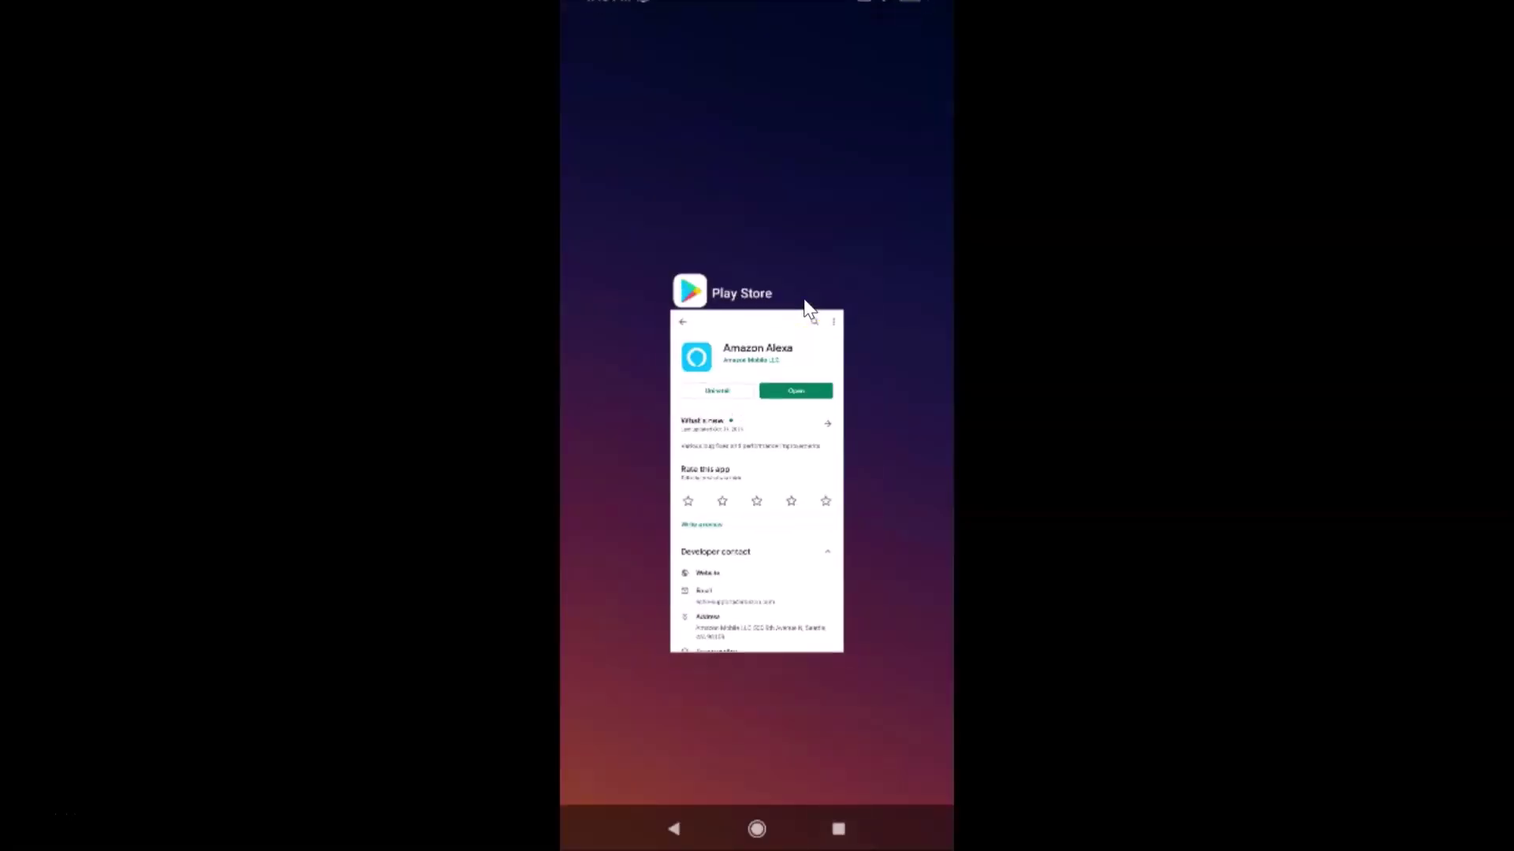
{"action": "left_click", "coordinate": [804, 300]}
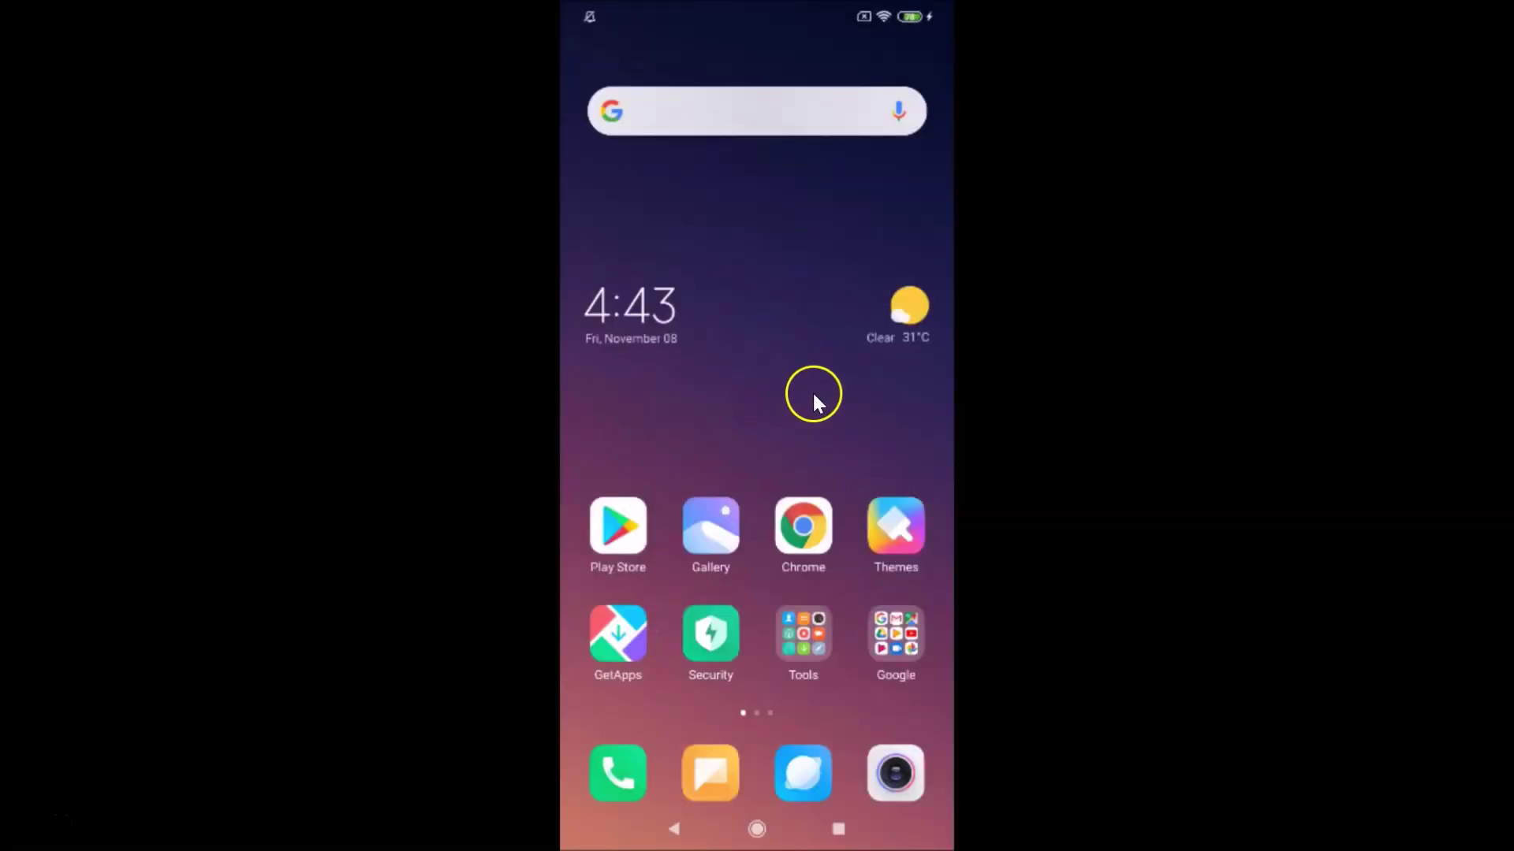
Launch the installed Amazon Alexa app, view its home page, and return to the phone's home screen.
{"action": "scroll", "coordinate": [823, 378], "scroll_direction": "down", "scroll_amount": 2}
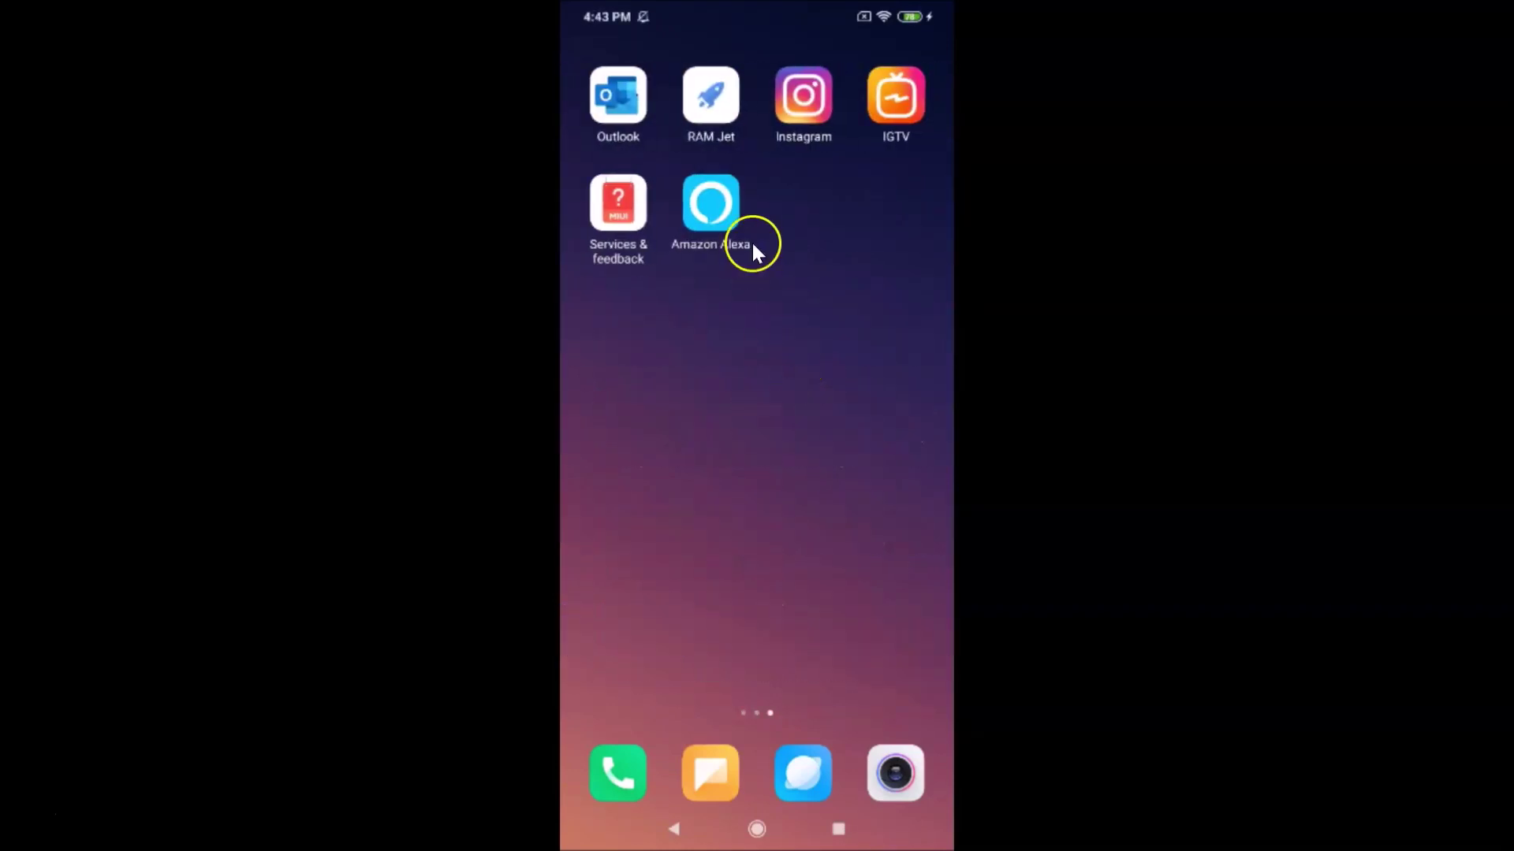
{"action": "left_click", "coordinate": [715, 223]}
{"action": "left_click", "coordinate": [759, 459]}
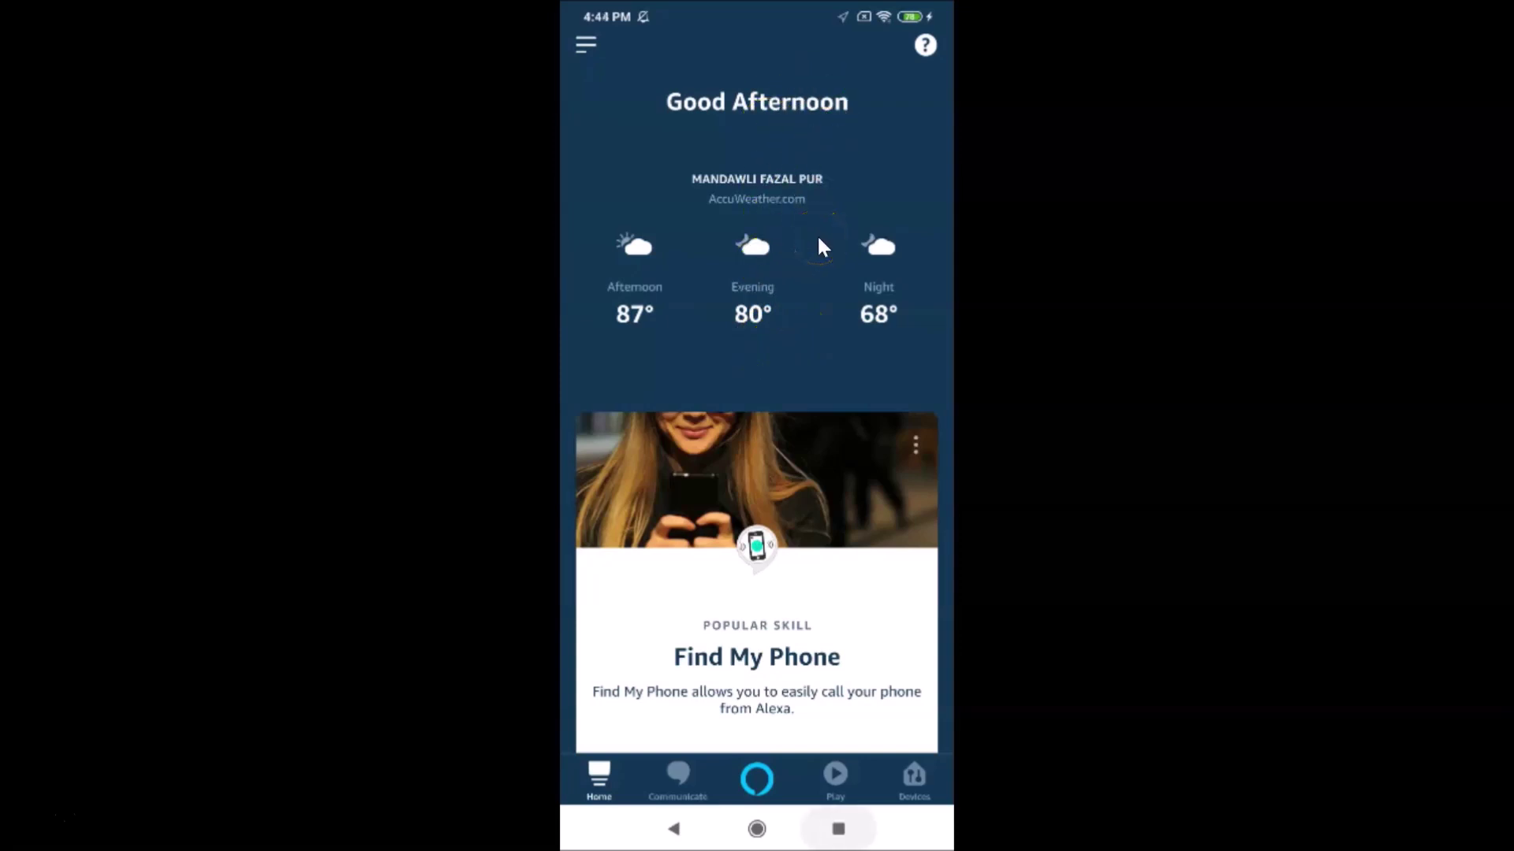
{"action": "scroll", "coordinate": [818, 239], "scroll_direction": "up", "scroll_amount": 2}
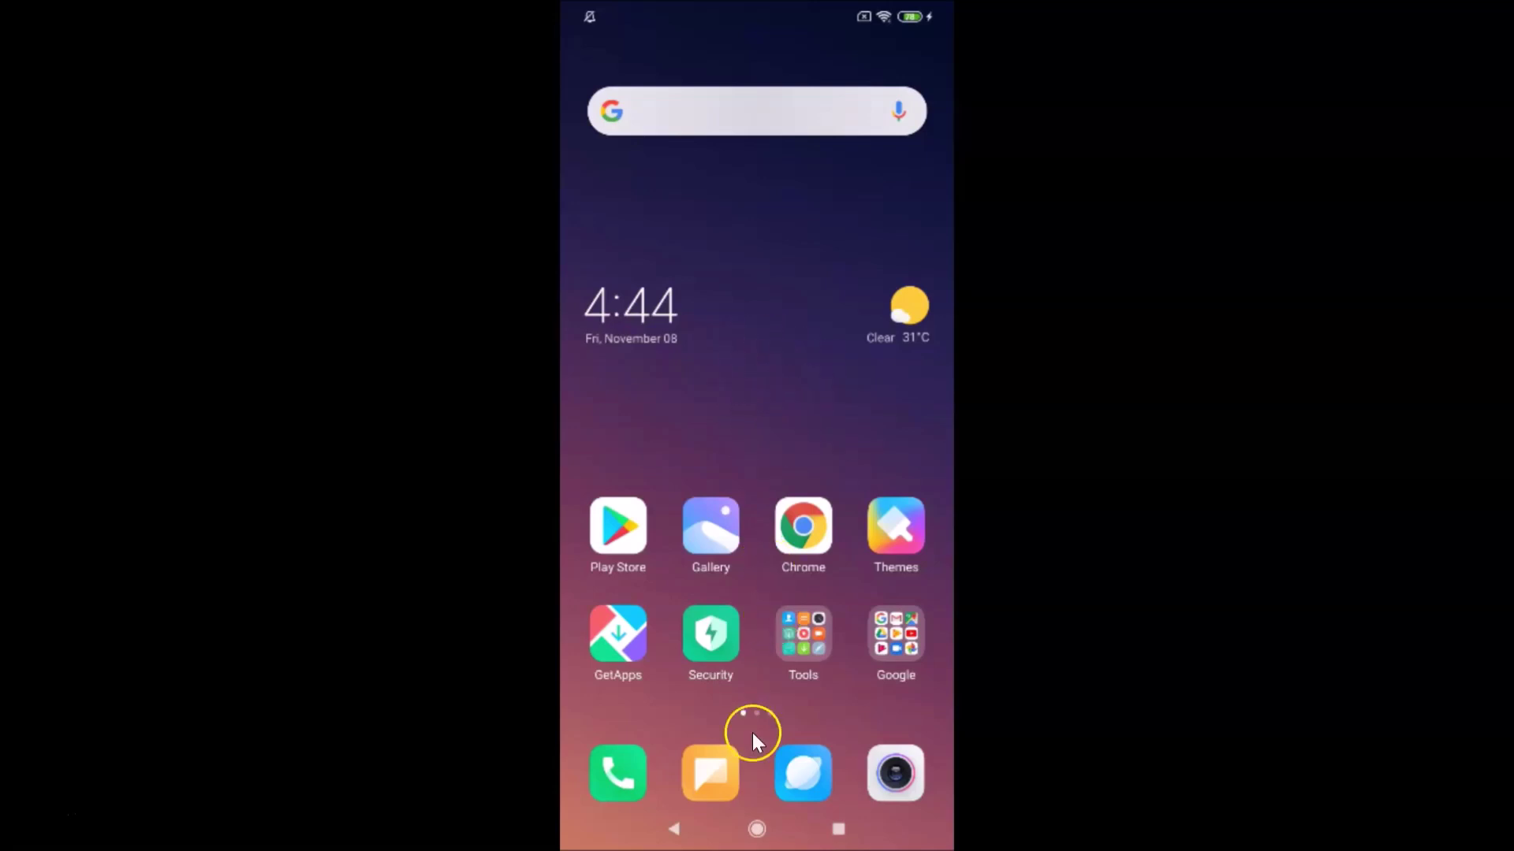
Invoke the phone's default voice assistant to check which one responds, and close it.
{"action": "left_click", "coordinate": [760, 829]}
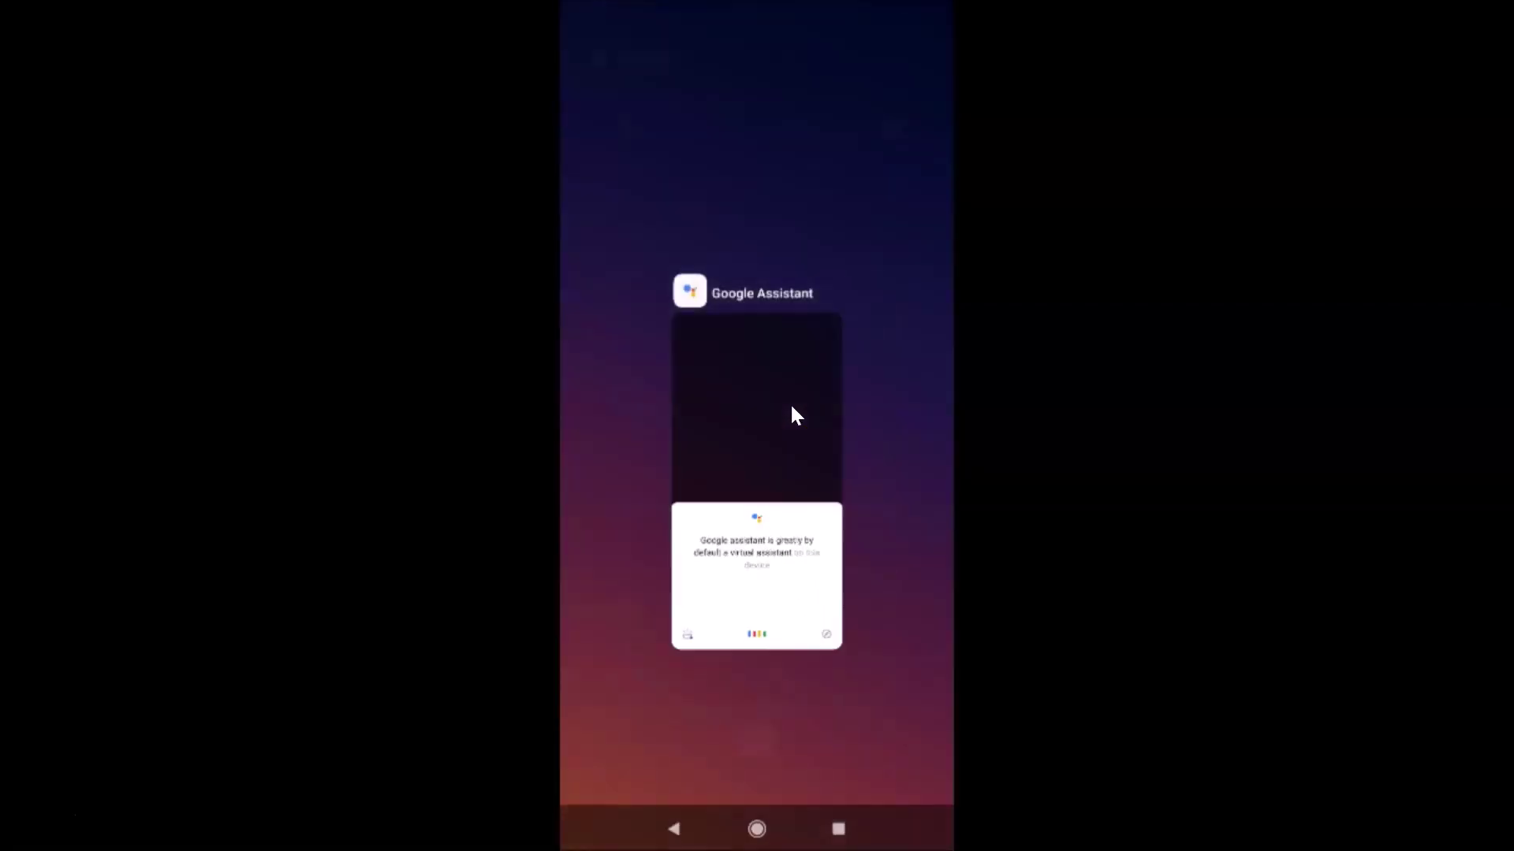
{"action": "key", "text": "alt+h"}
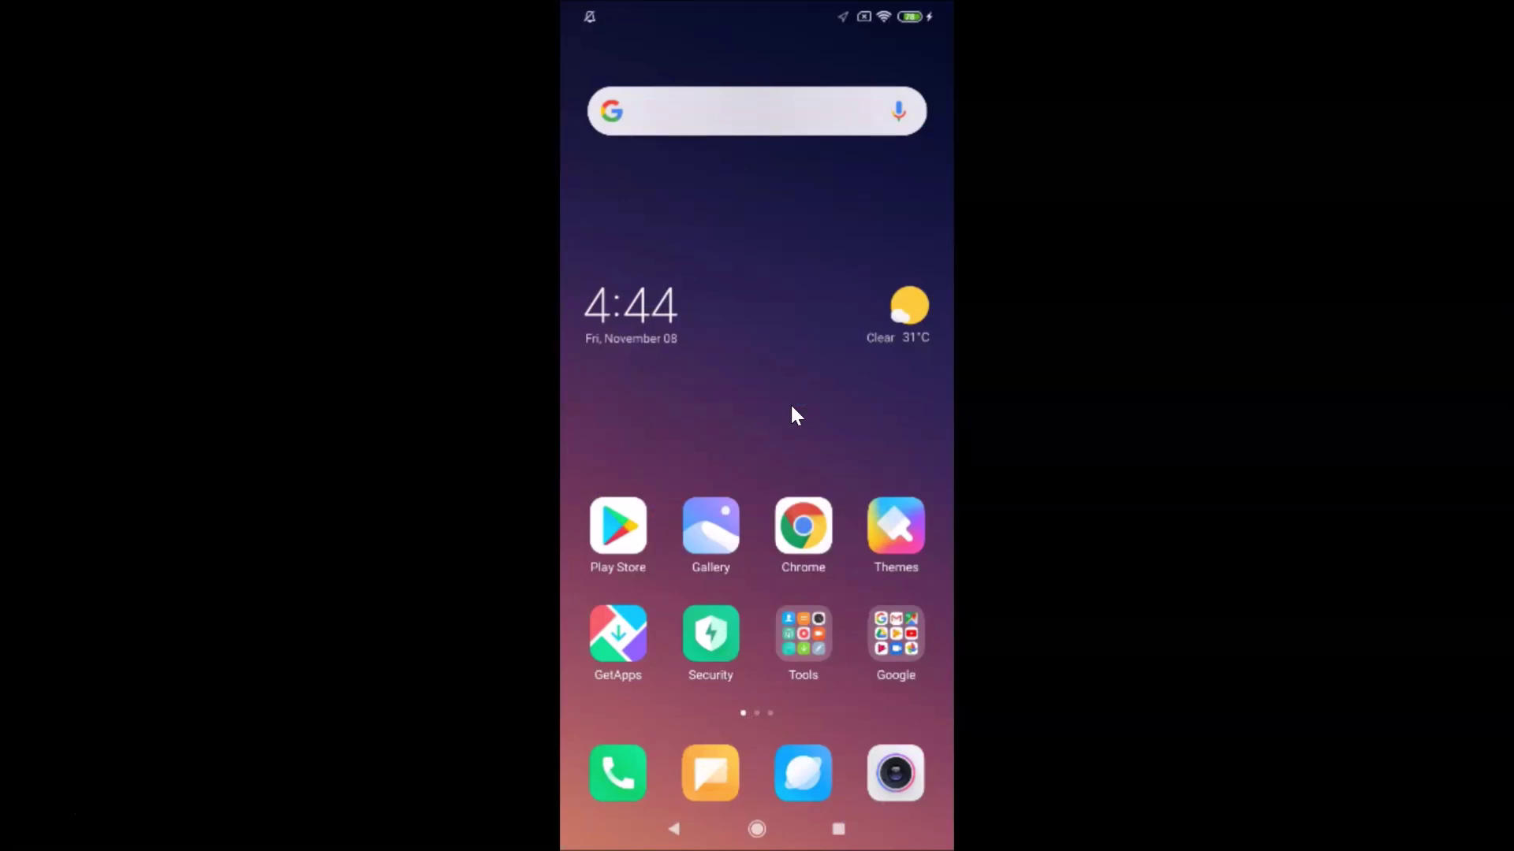
Open the phone's Settings and go to the Manage apps page of the Apps section.
{"action": "left_click_drag", "start_coordinate": [789, 404], "coordinate": [679, 403]}
{"action": "left_click", "coordinate": [679, 404]}
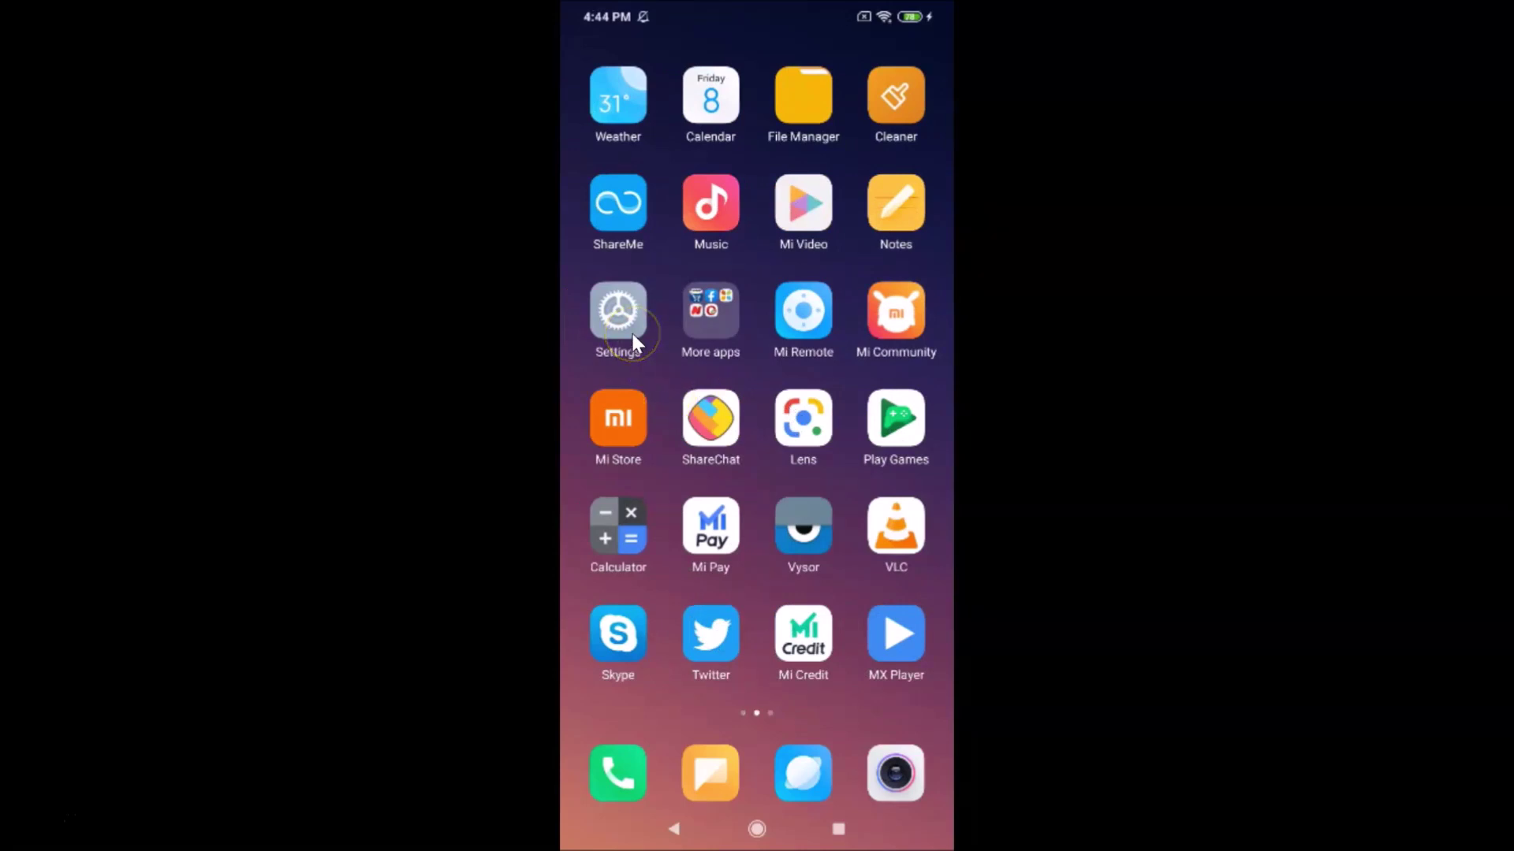
{"action": "left_click", "coordinate": [631, 330]}
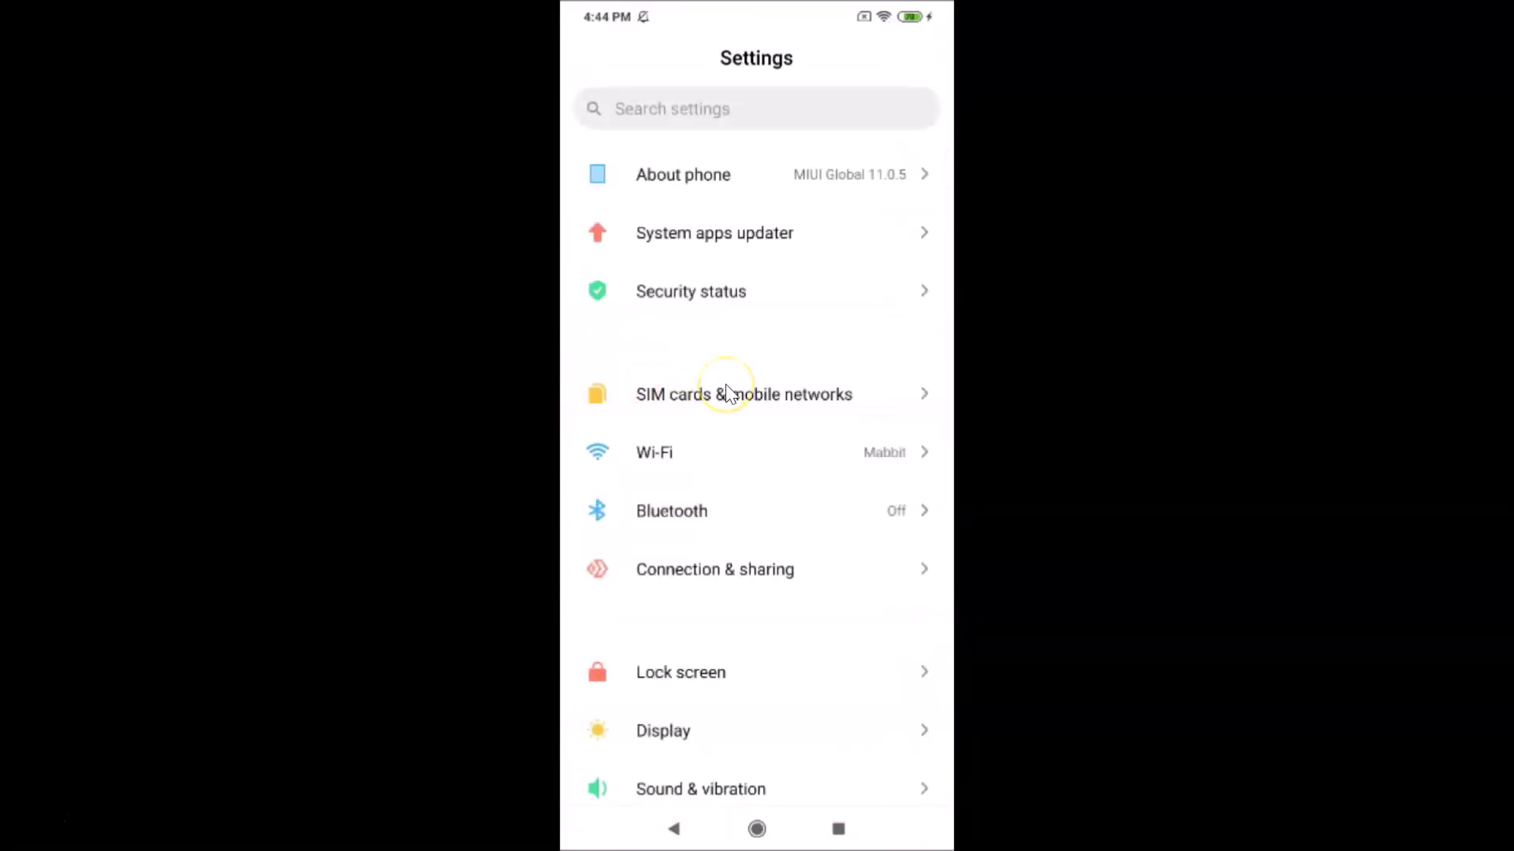
{"action": "scroll", "coordinate": [725, 394], "scroll_direction": "down", "scroll_amount": 5}
{"action": "scroll", "coordinate": [725, 385], "scroll_direction": "down", "scroll_amount": 2}
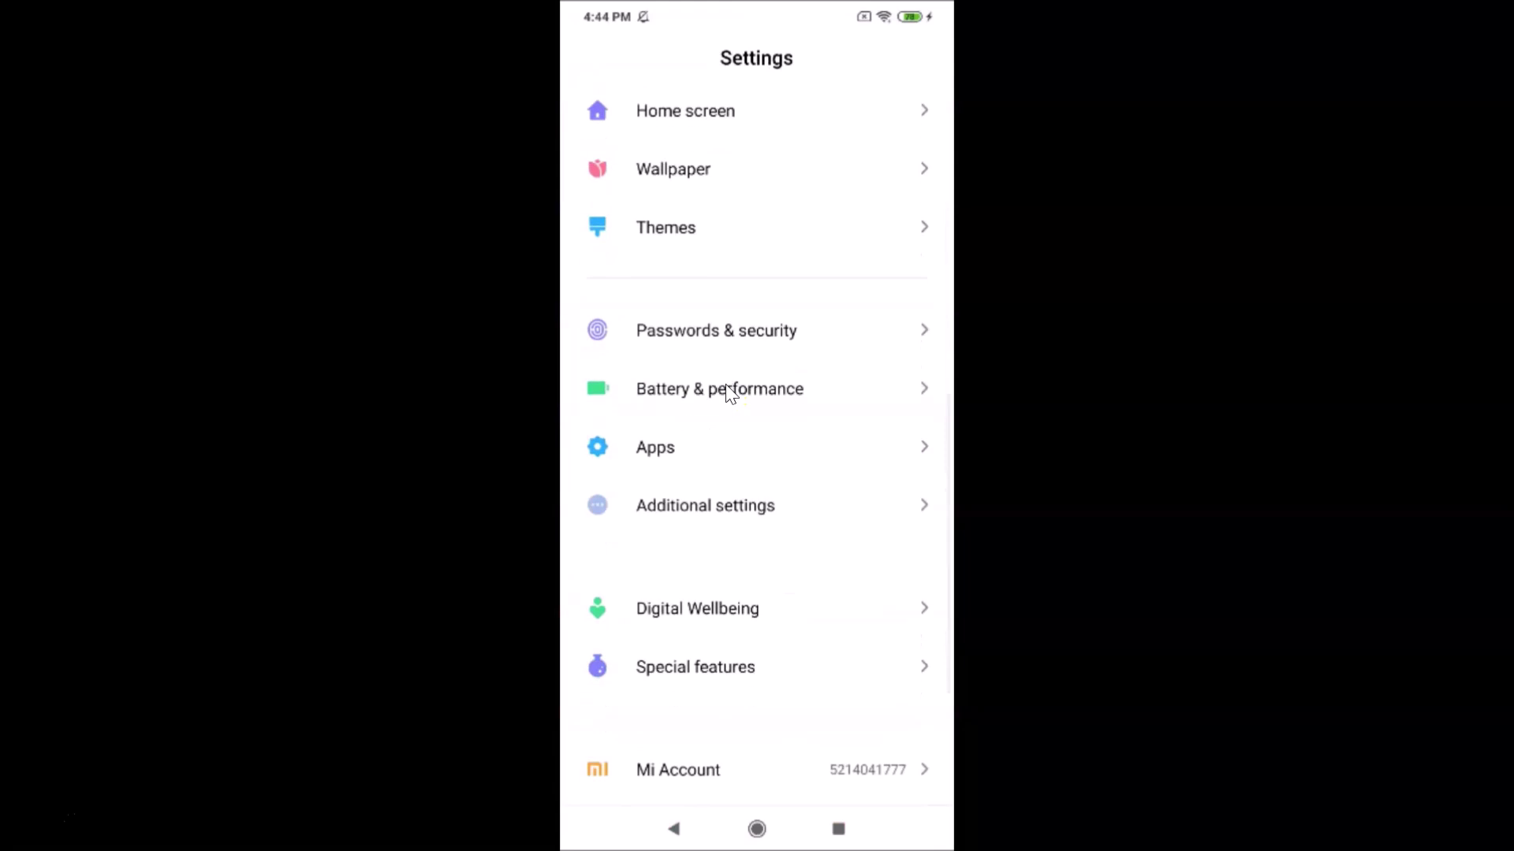
{"action": "left_click", "coordinate": [676, 459]}
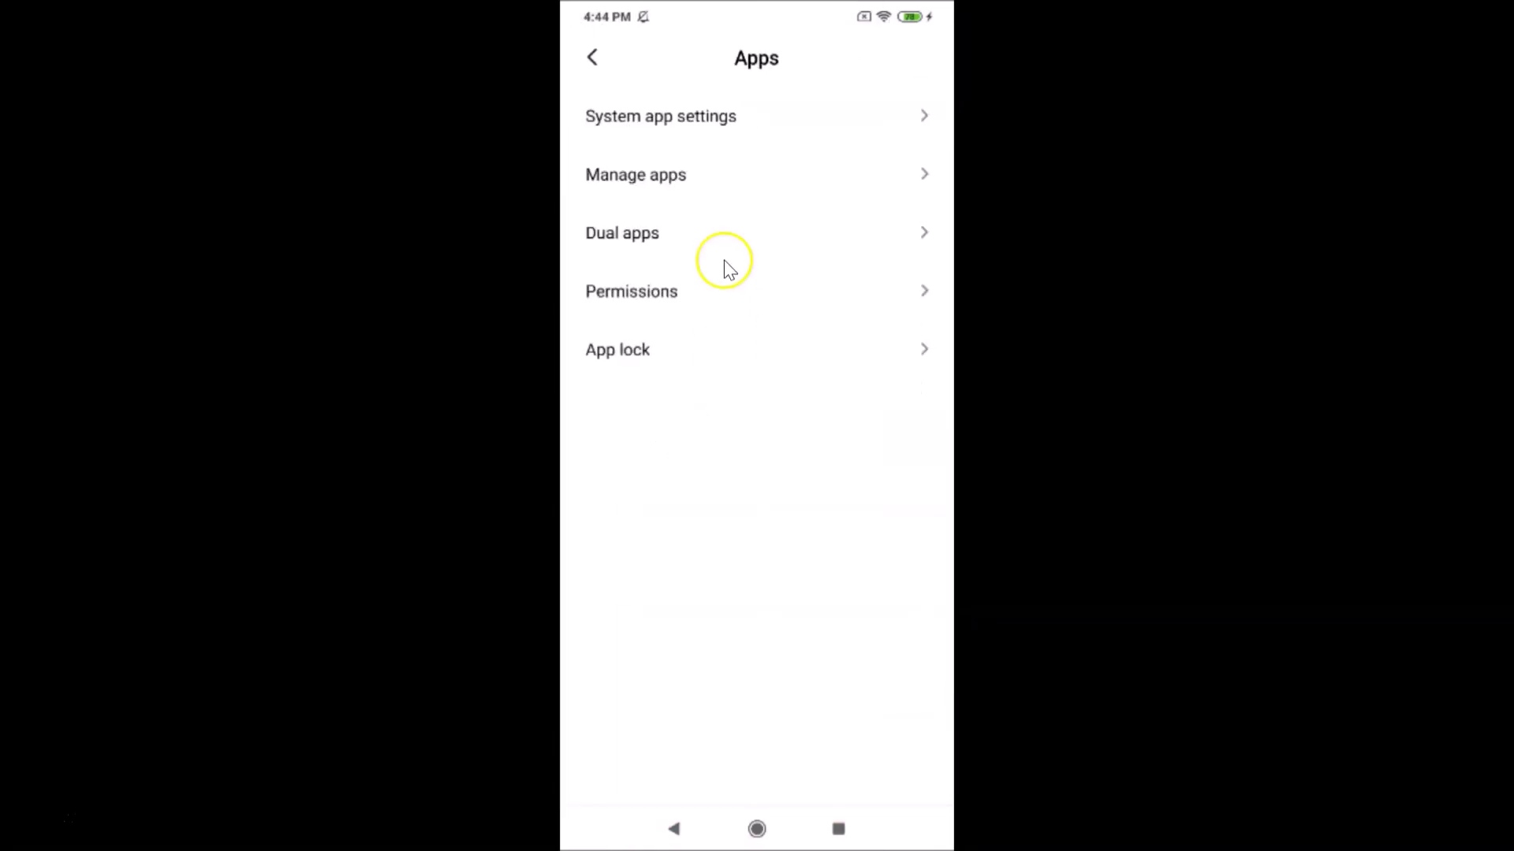
{"action": "left_click", "coordinate": [691, 187]}
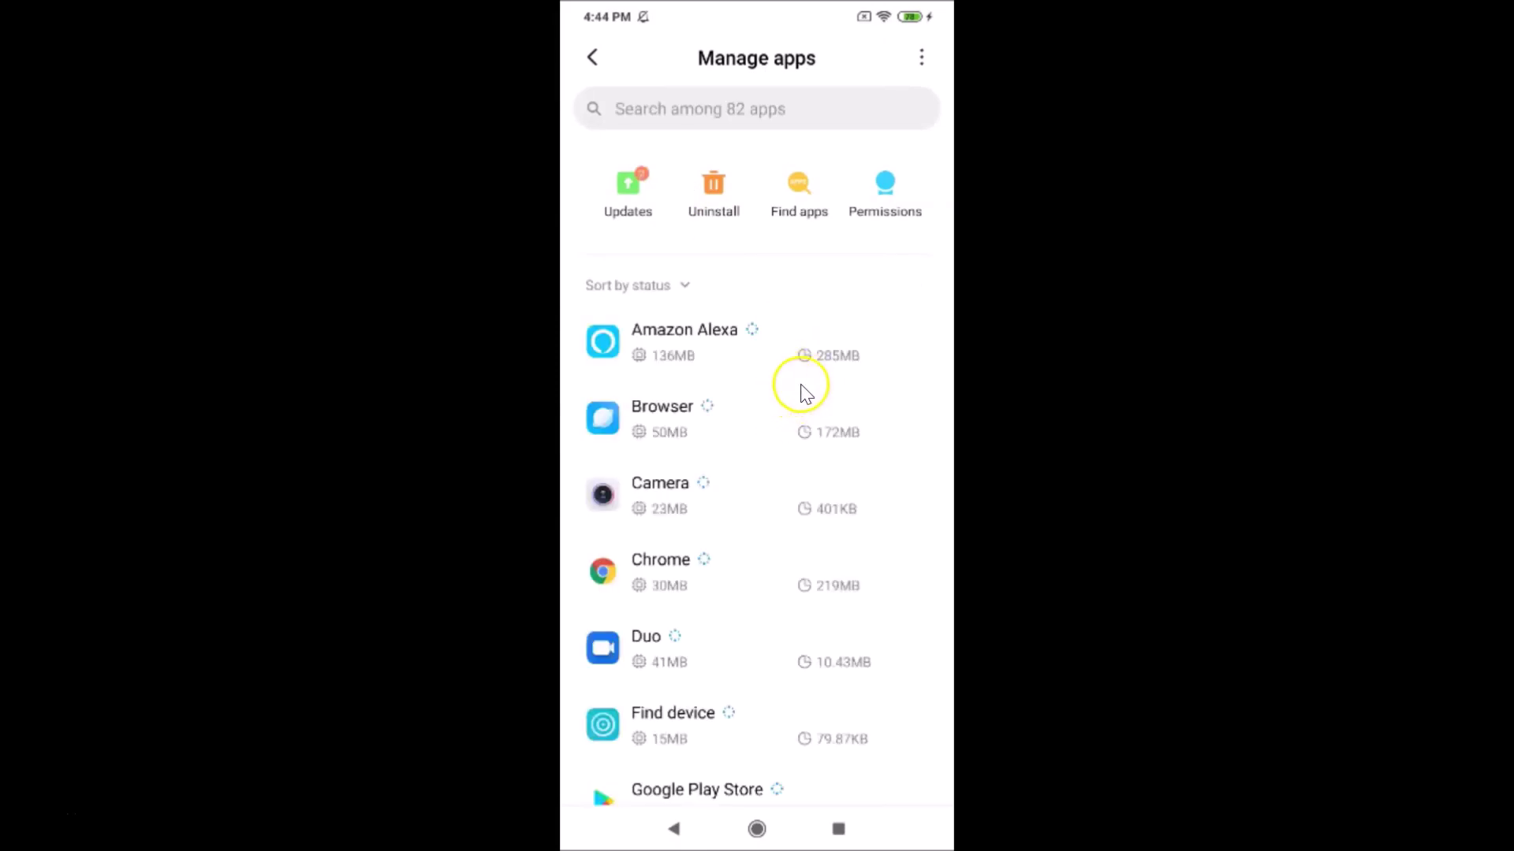
Open the Assist & voice input settings within Default apps.
{"action": "left_click", "coordinate": [923, 66]}
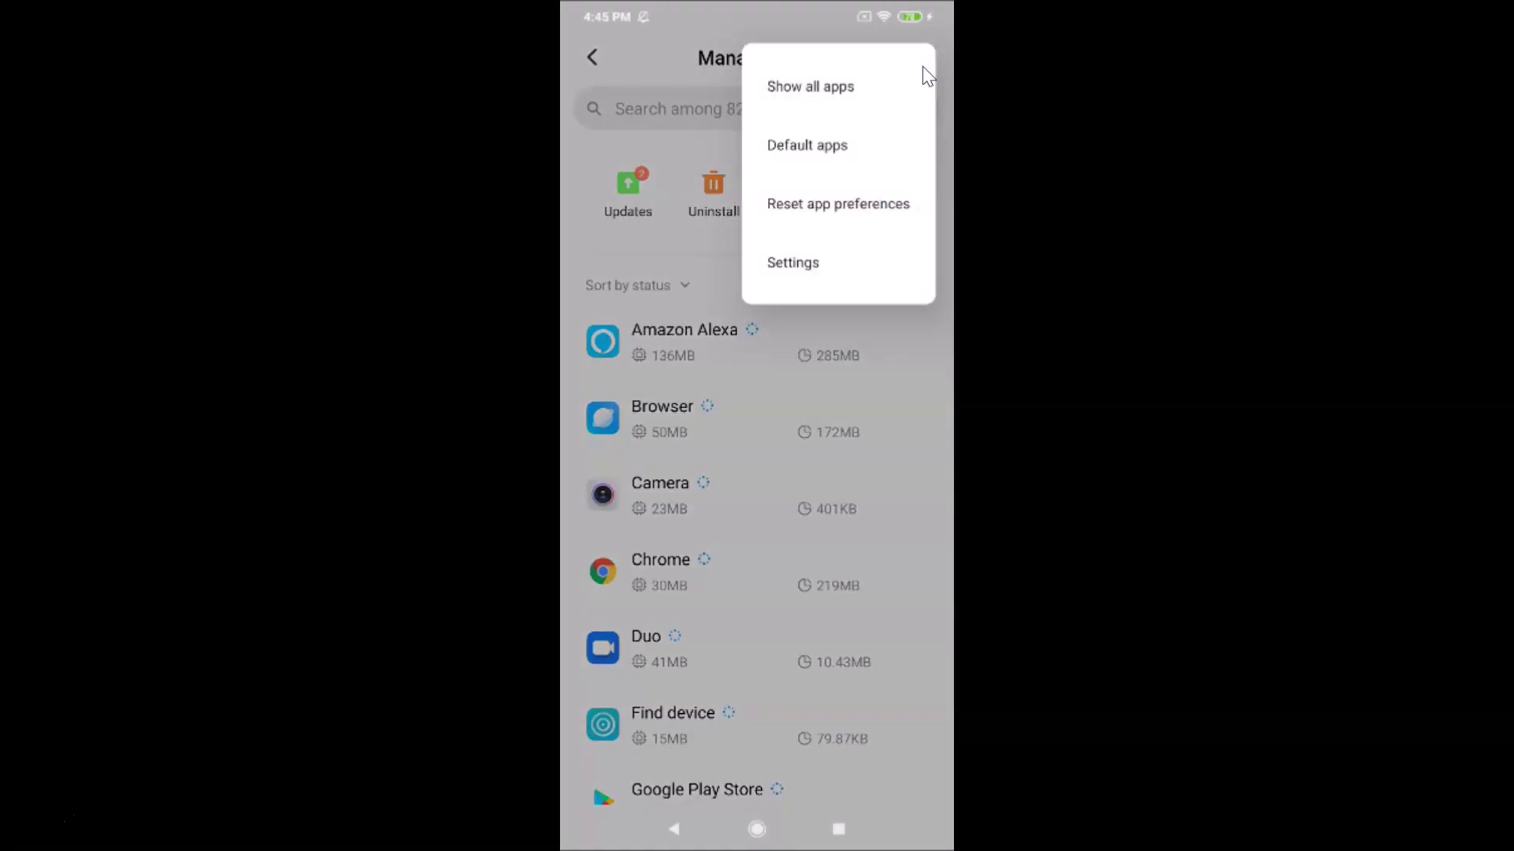
{"action": "left_click", "coordinate": [821, 145]}
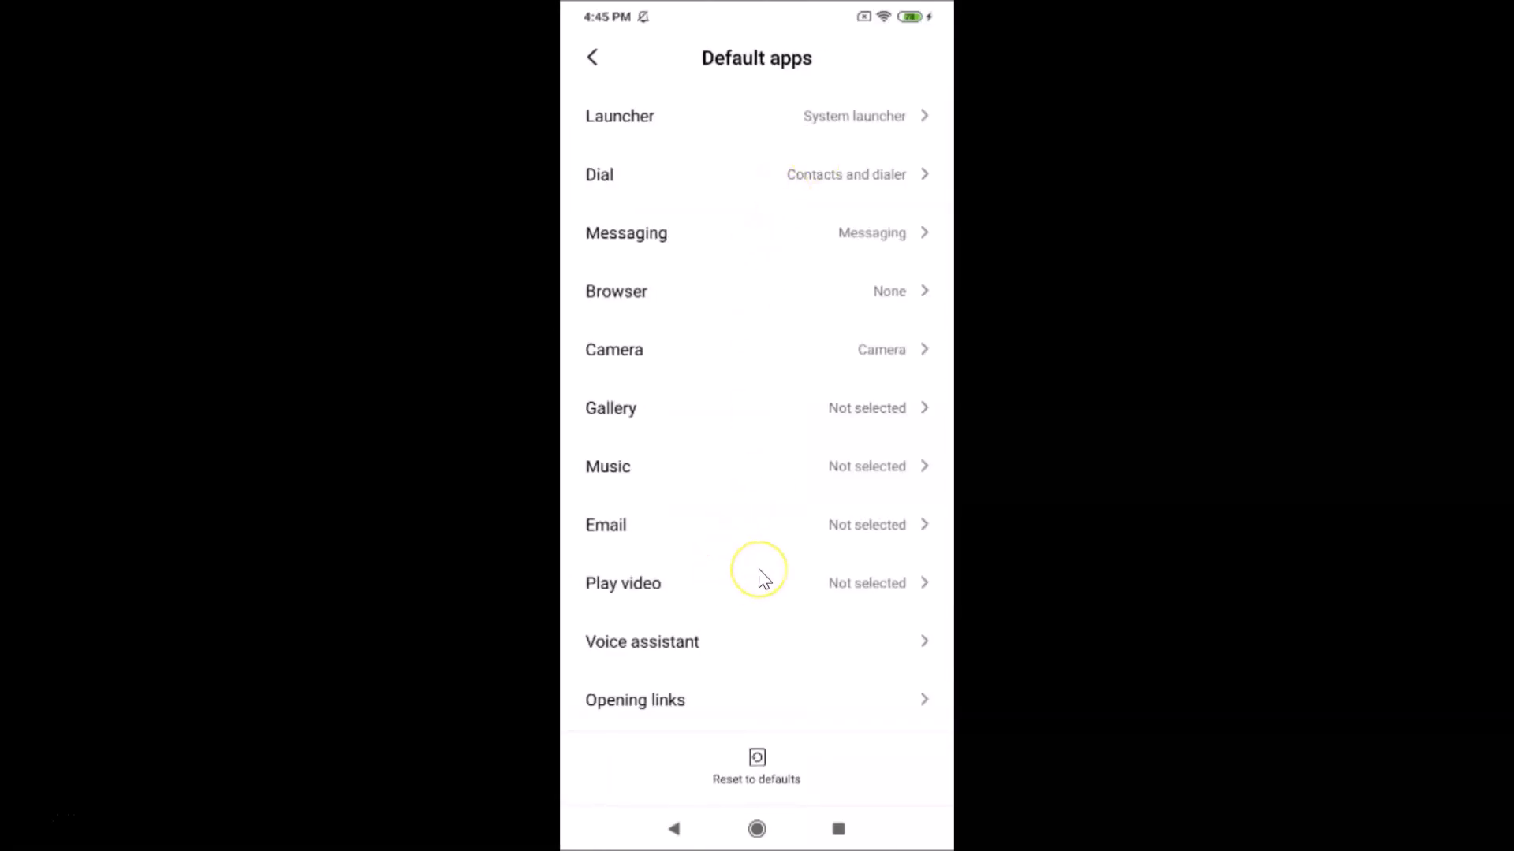
{"action": "scroll", "coordinate": [758, 569], "scroll_direction": "down", "scroll_amount": 2}
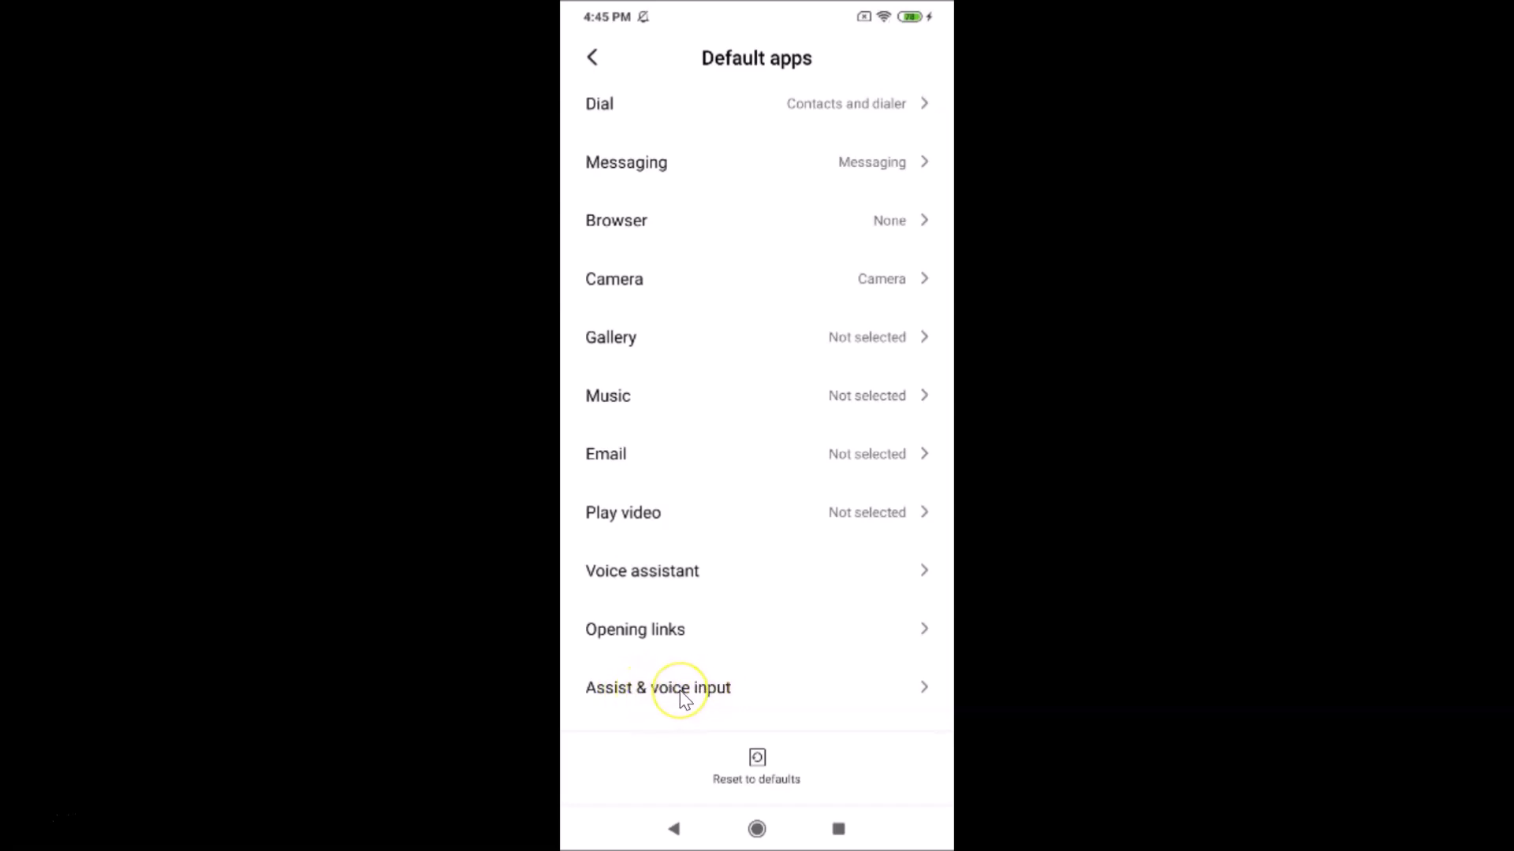
{"action": "left_click", "coordinate": [681, 693]}
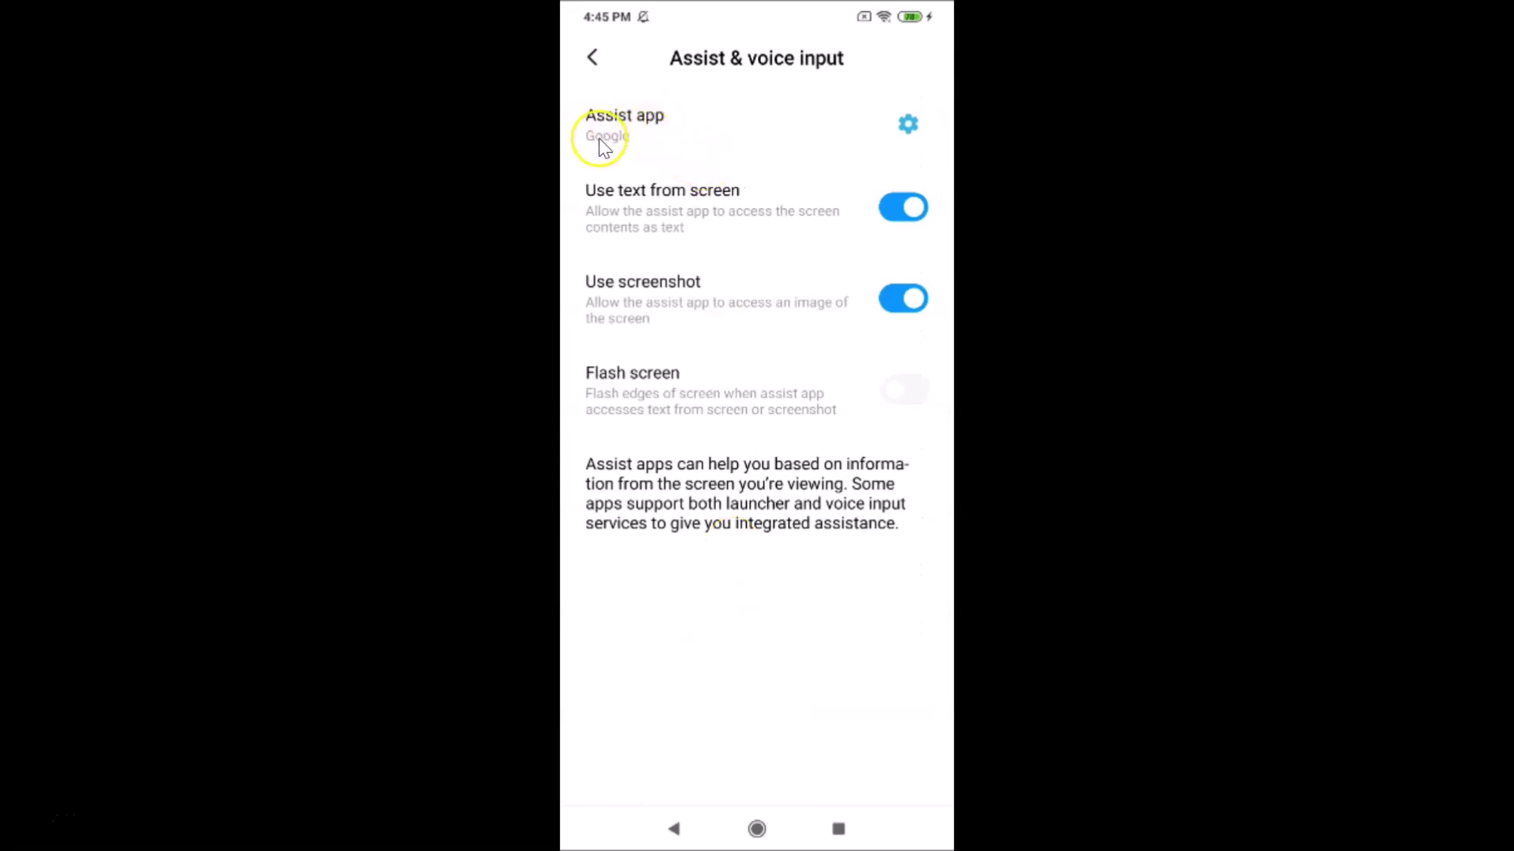
Set the assist app to Alexa, accept its access to on-screen information, and return to Assist & voice input.
{"action": "left_click", "coordinate": [673, 142]}
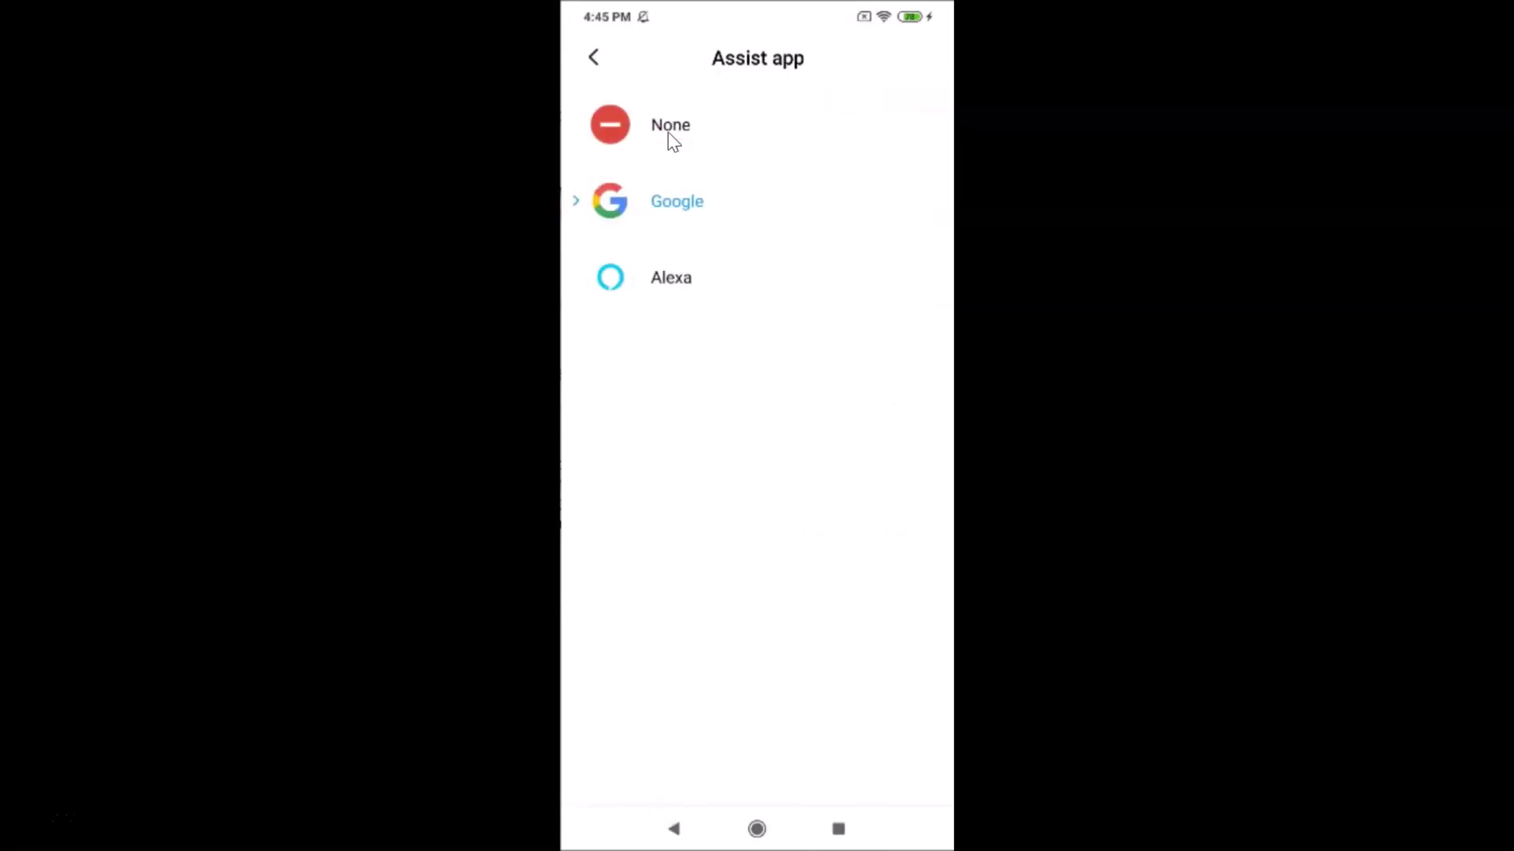
{"action": "left_click", "coordinate": [676, 177]}
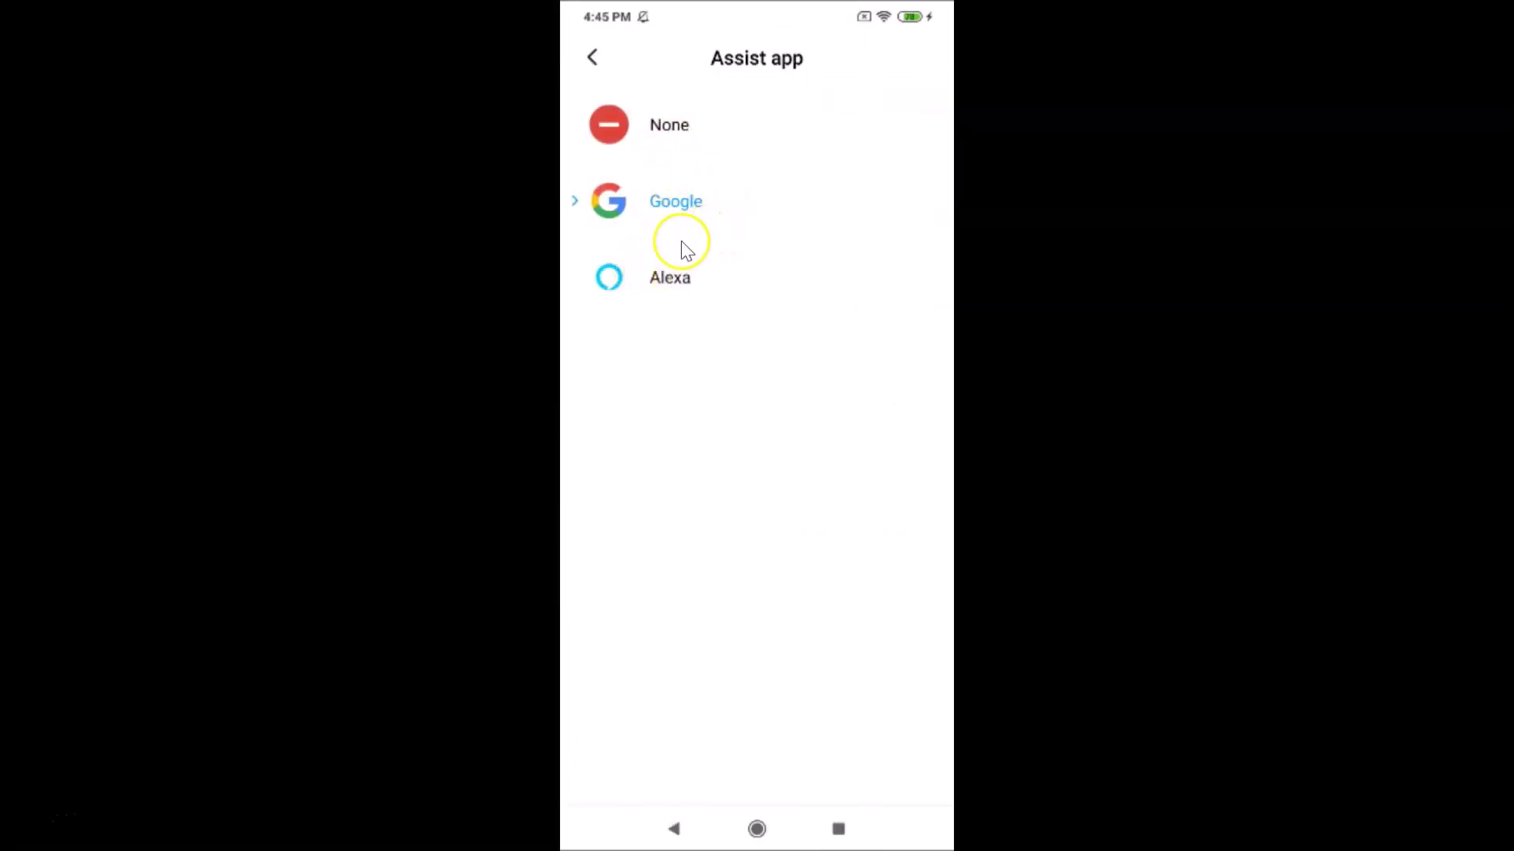
{"action": "left_click", "coordinate": [645, 276]}
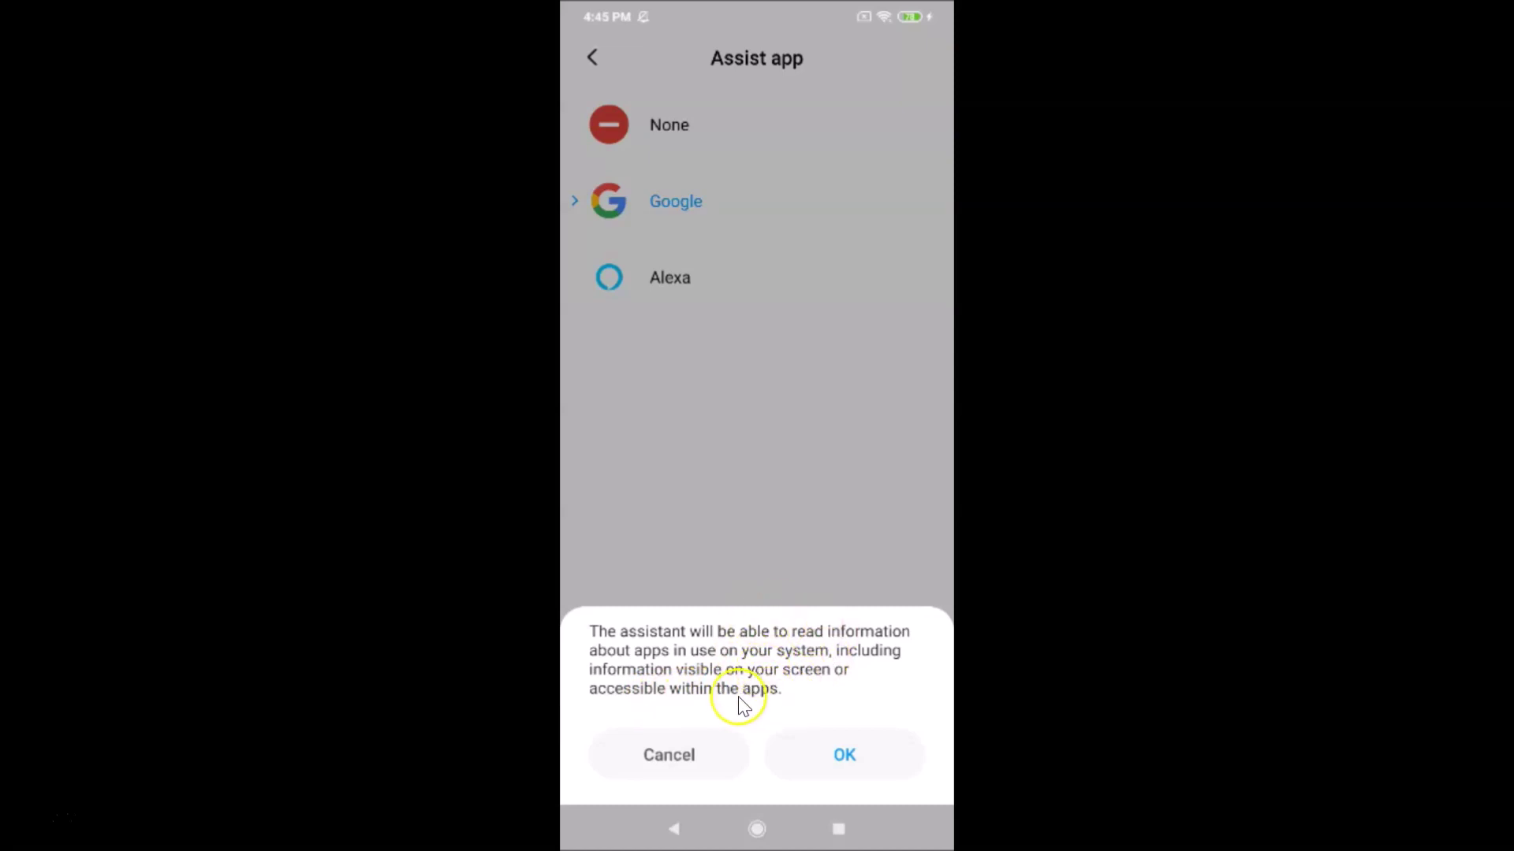
{"action": "left_click", "coordinate": [847, 757]}
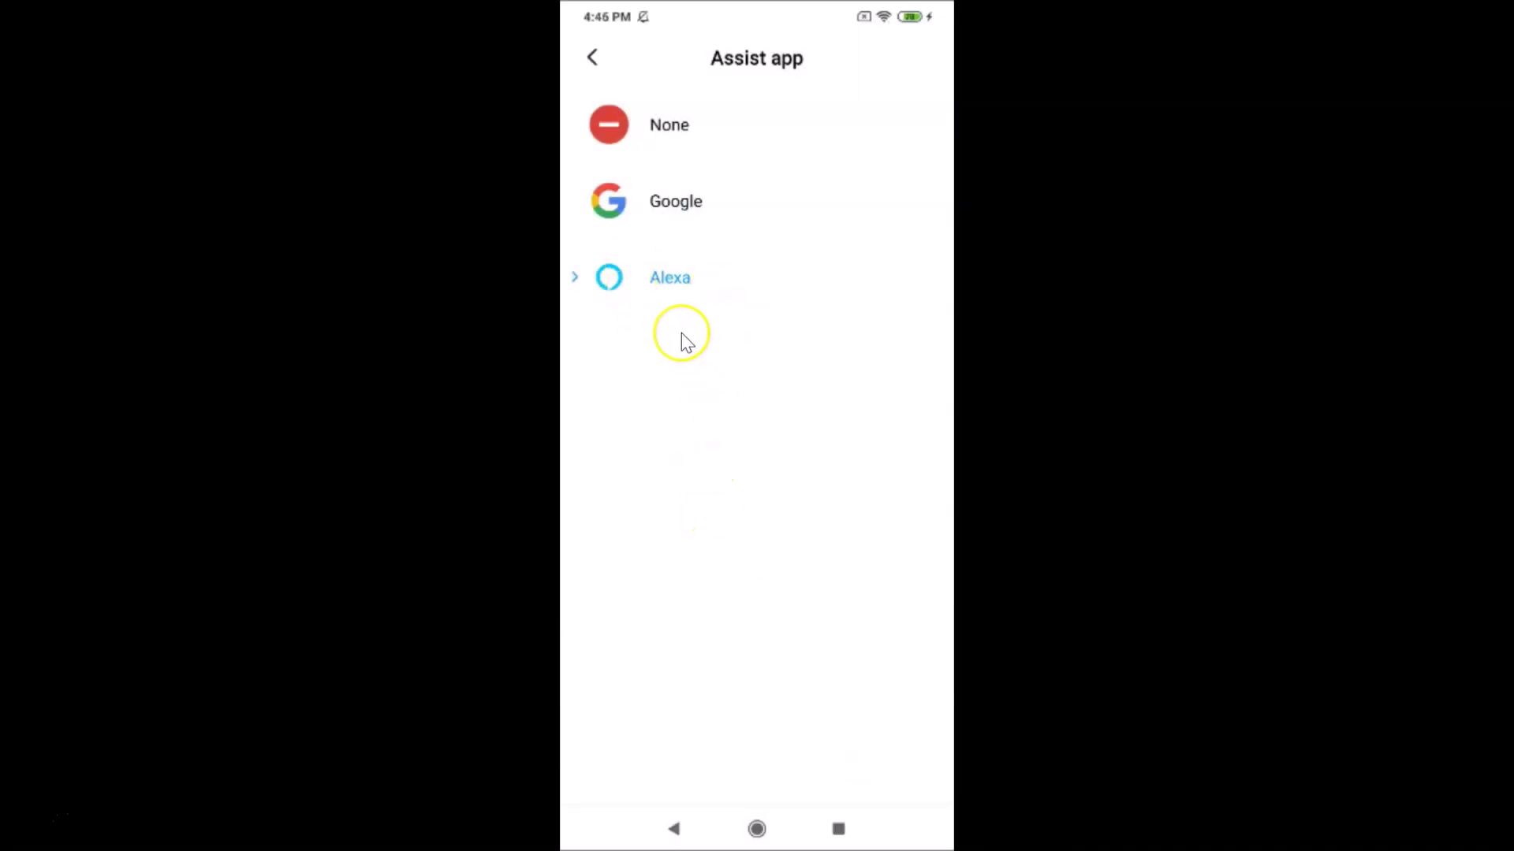
{"action": "left_click", "coordinate": [593, 57]}
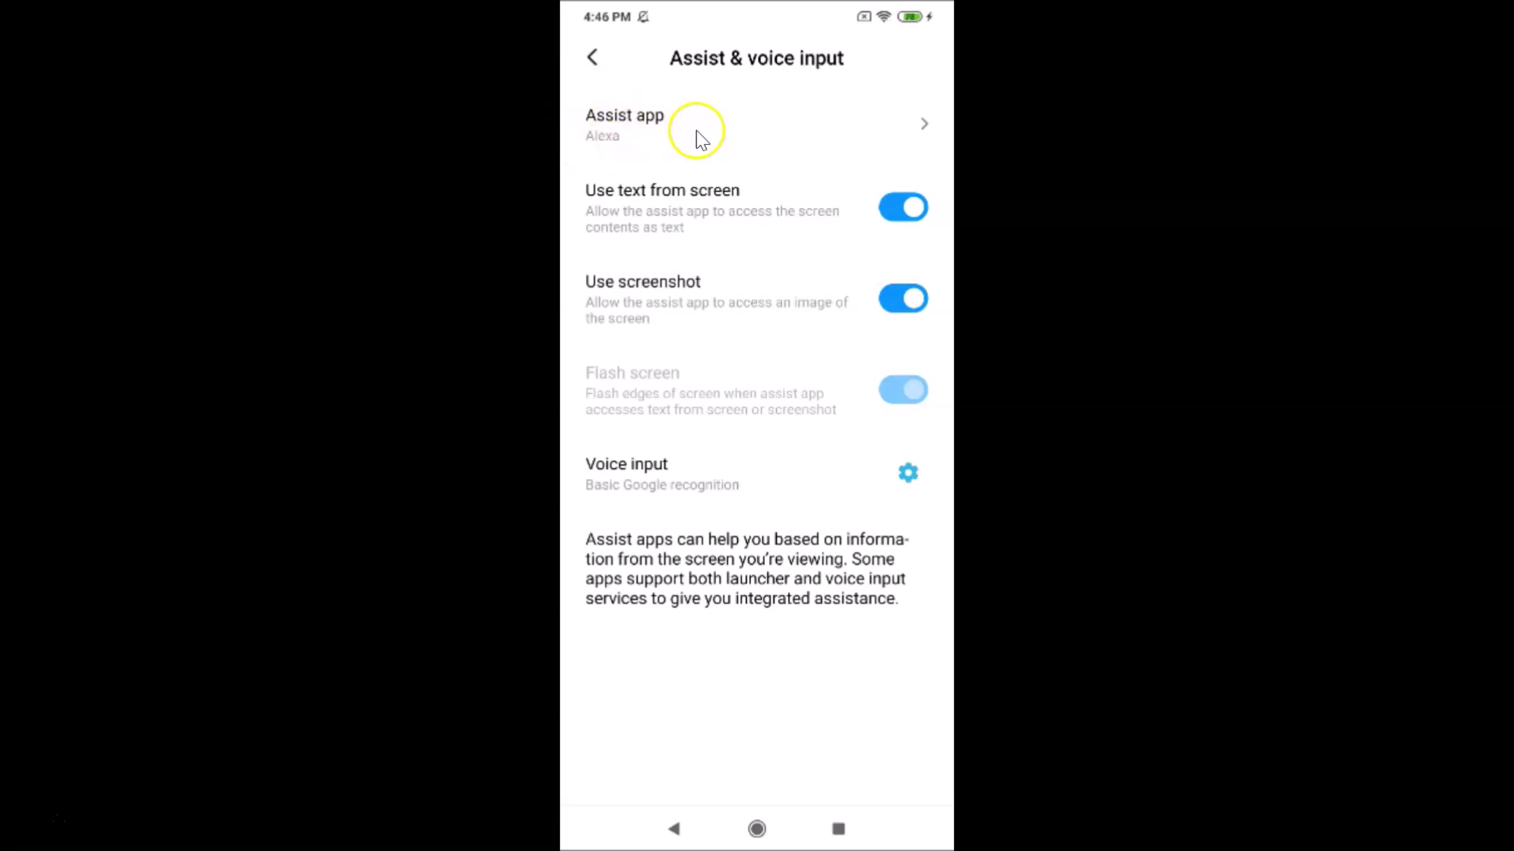
Return to the home screen, invoke the default assistant to test Alexa, and dismiss it.
{"action": "key", "text": "alt+s"}
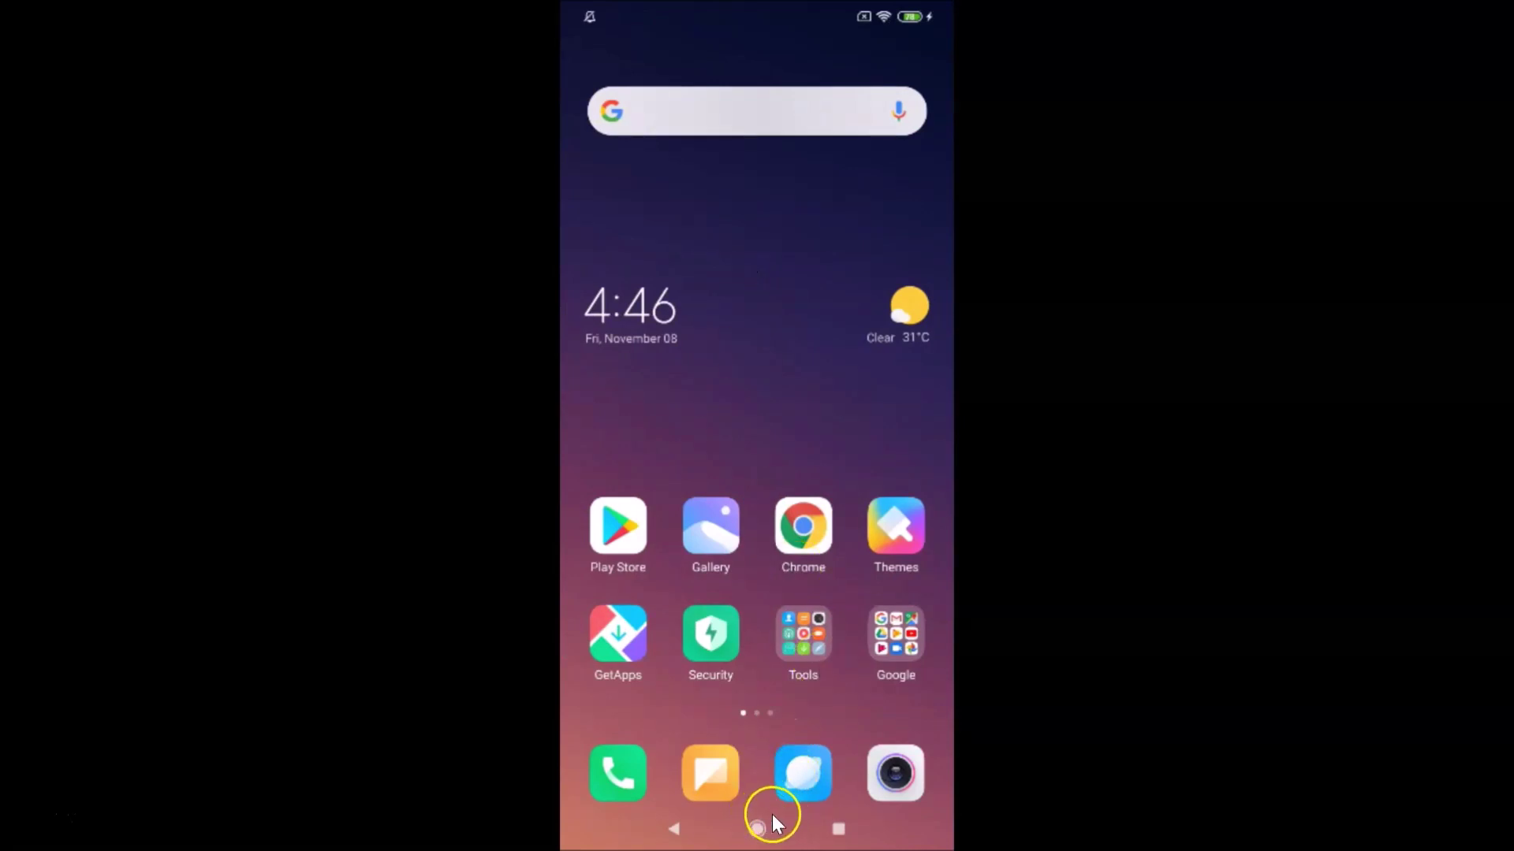
{"action": "left_click", "coordinate": [755, 832]}
{"action": "left_click", "coordinate": [756, 831]}
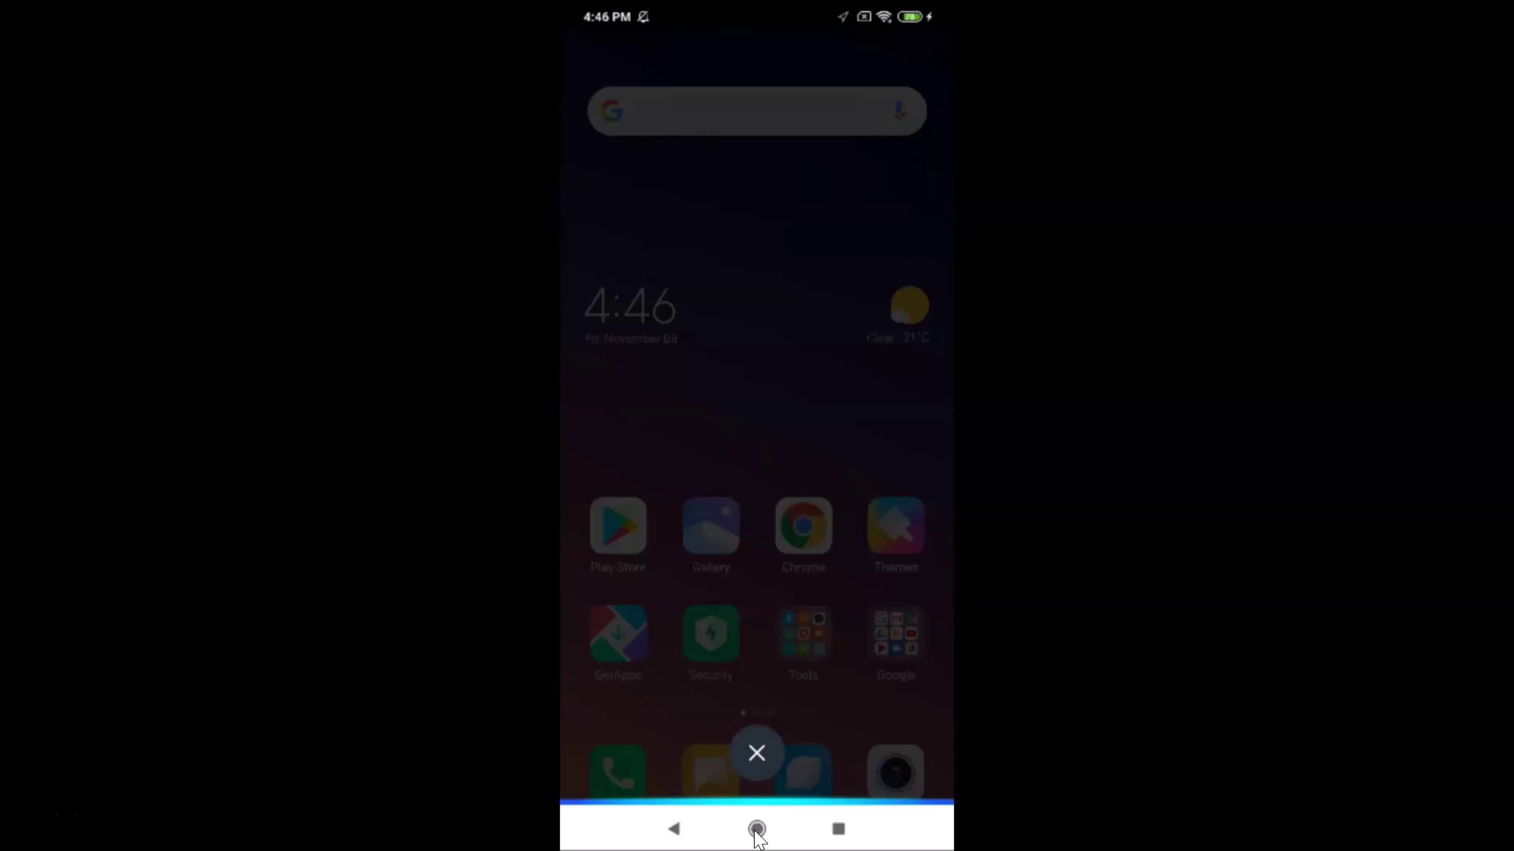
{"action": "left_click", "coordinate": [755, 831]}
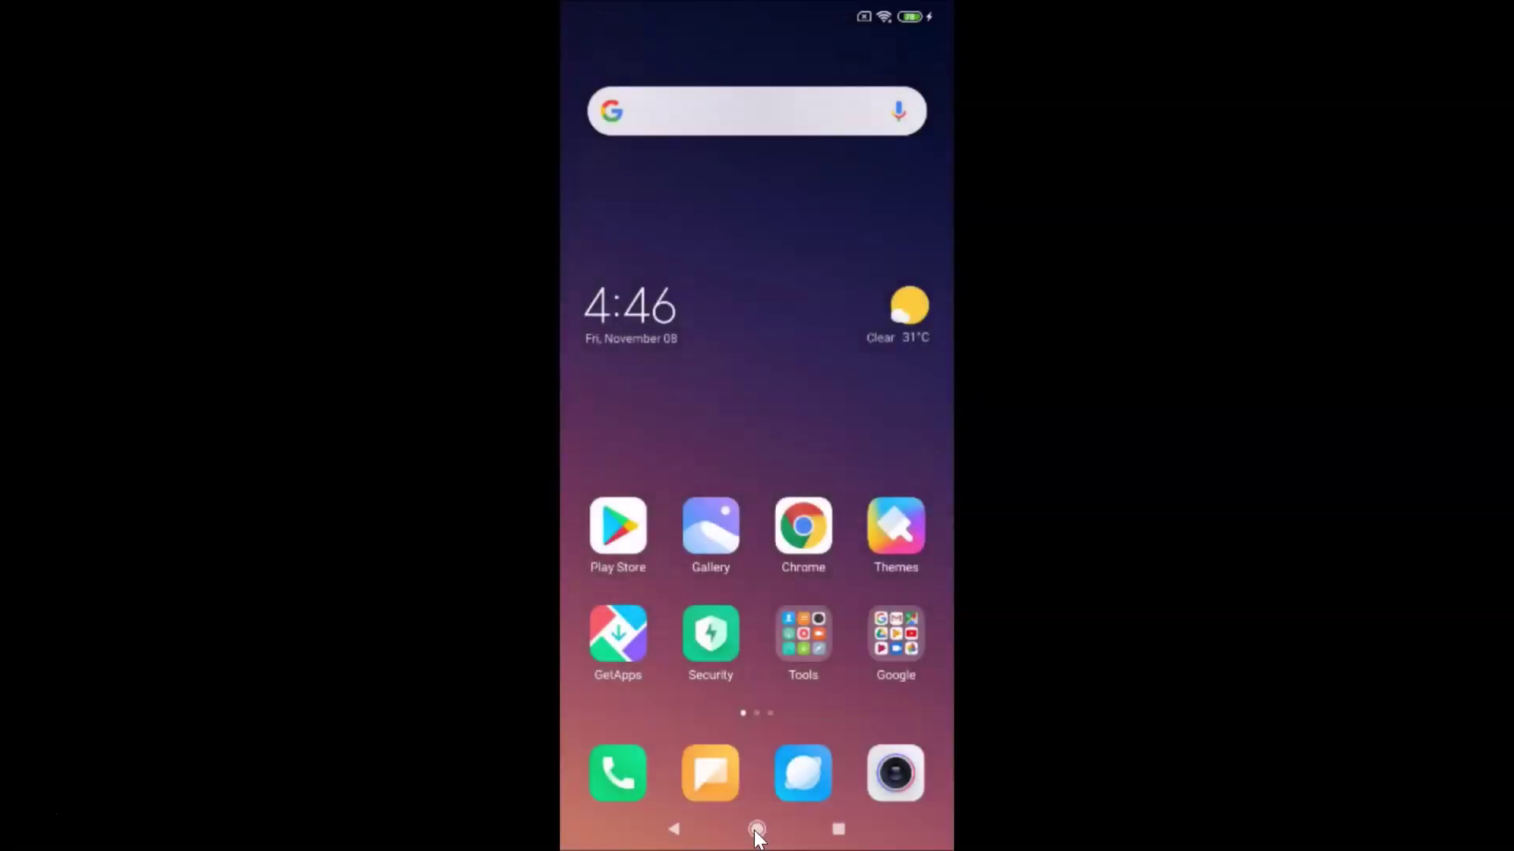
{"action": "left_click", "coordinate": [767, 531]}
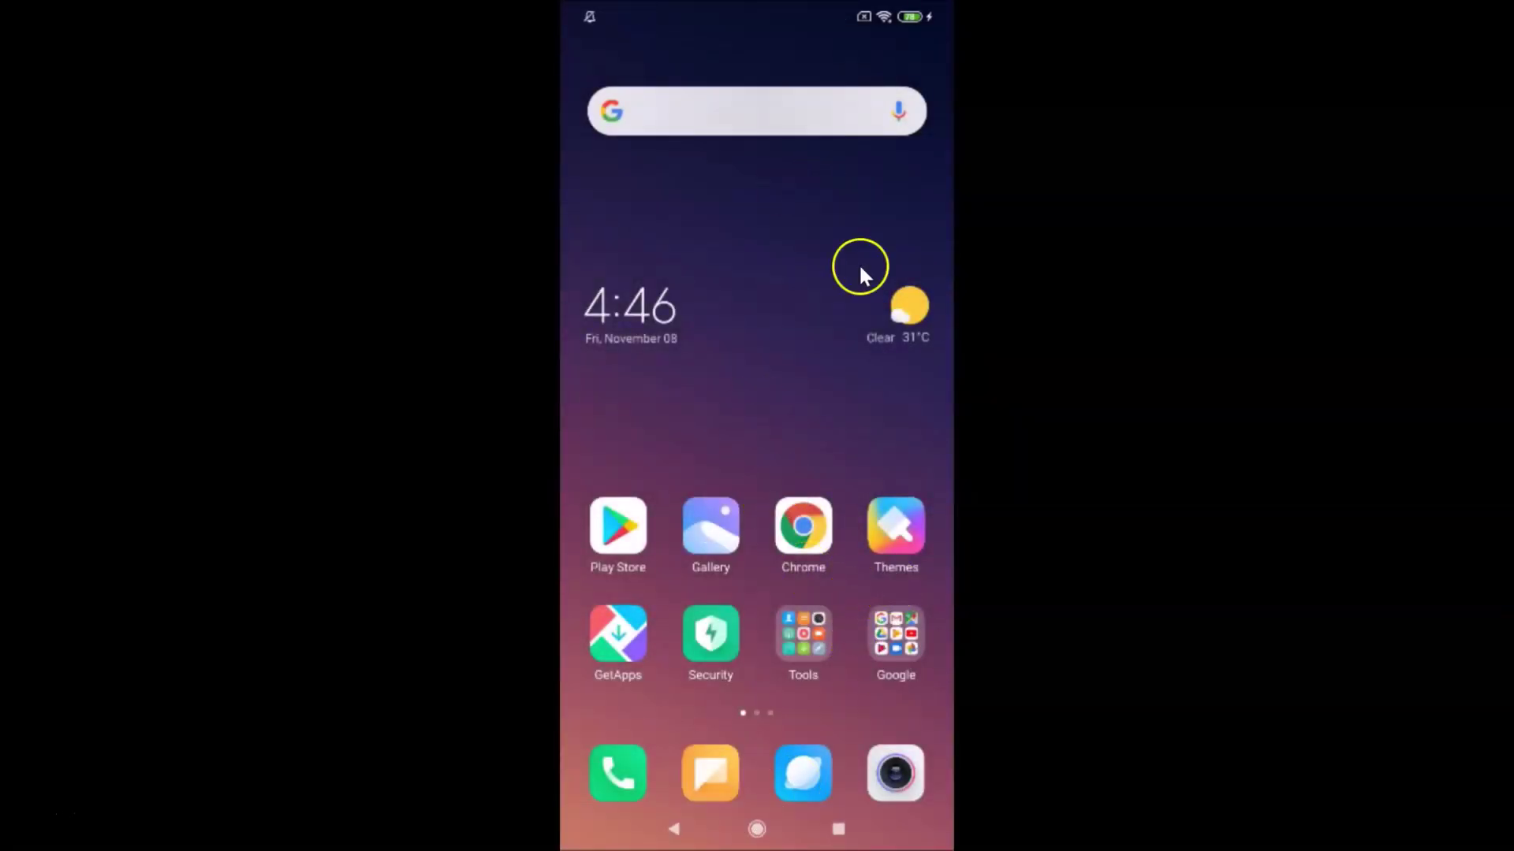